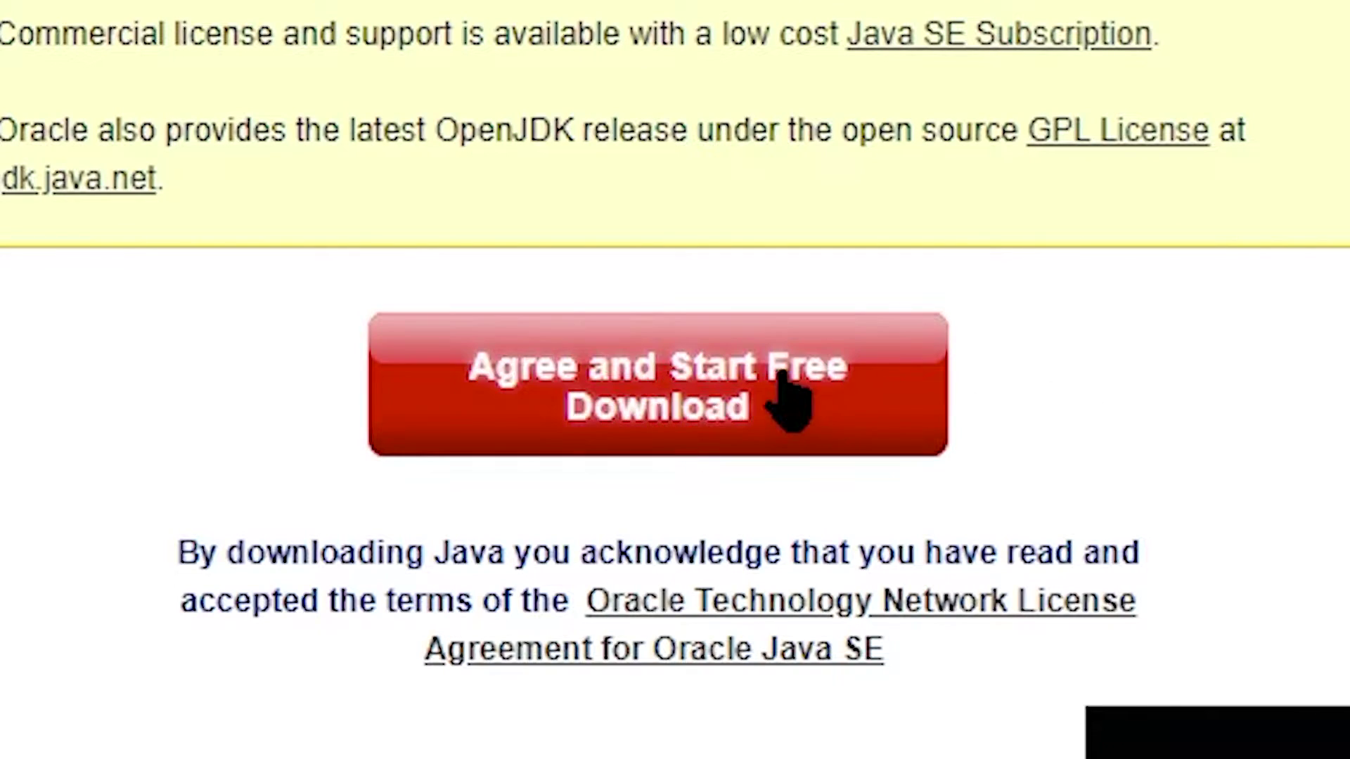
# Download the Java 8 Update 333 installer, JavaSetup8u333.exe, from java.com and run it
pyautogui.click(693, 407)
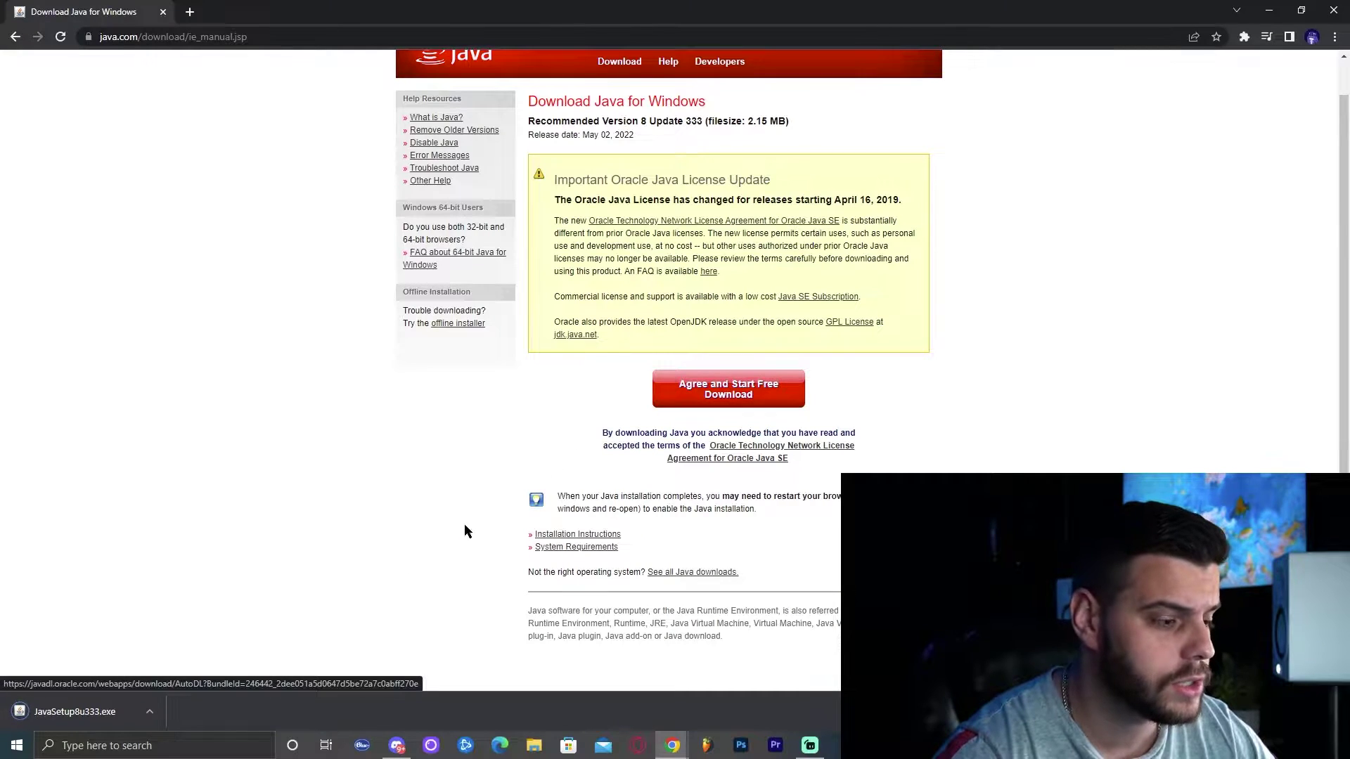
pyautogui.click(104, 712)
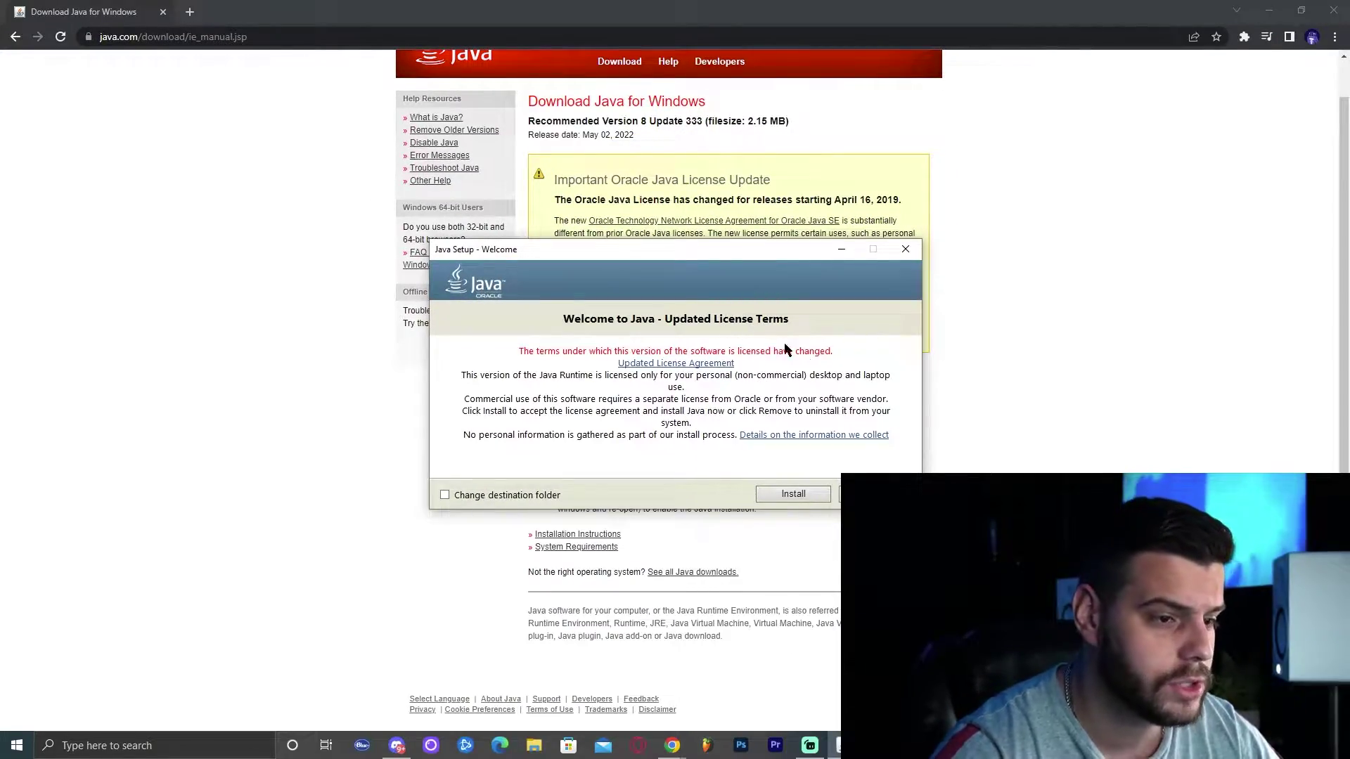
# Install Java 8 Update 333 from the Java Setup welcome window
pyautogui.click(802, 501)
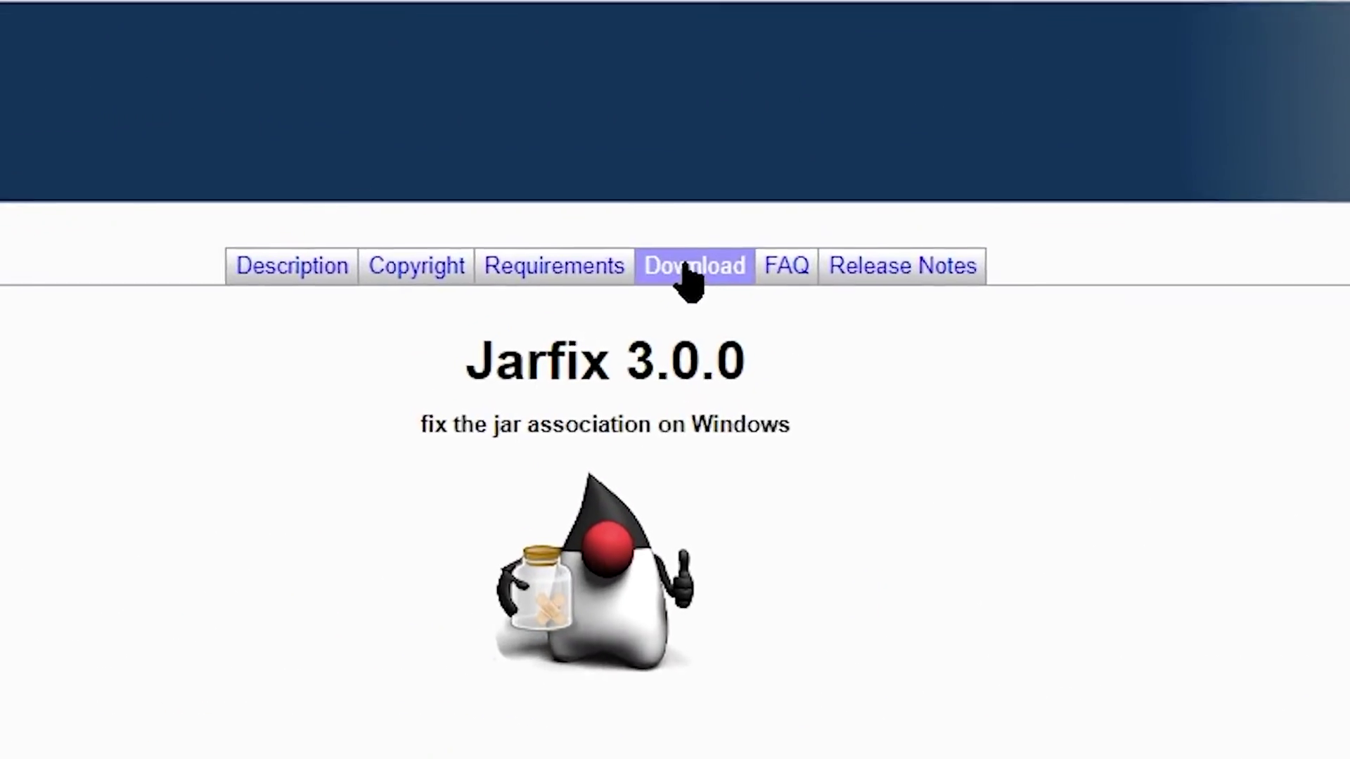
# Download jarfix.exe from the author's site and copy it onto the desktop
pyautogui.click(687, 277)
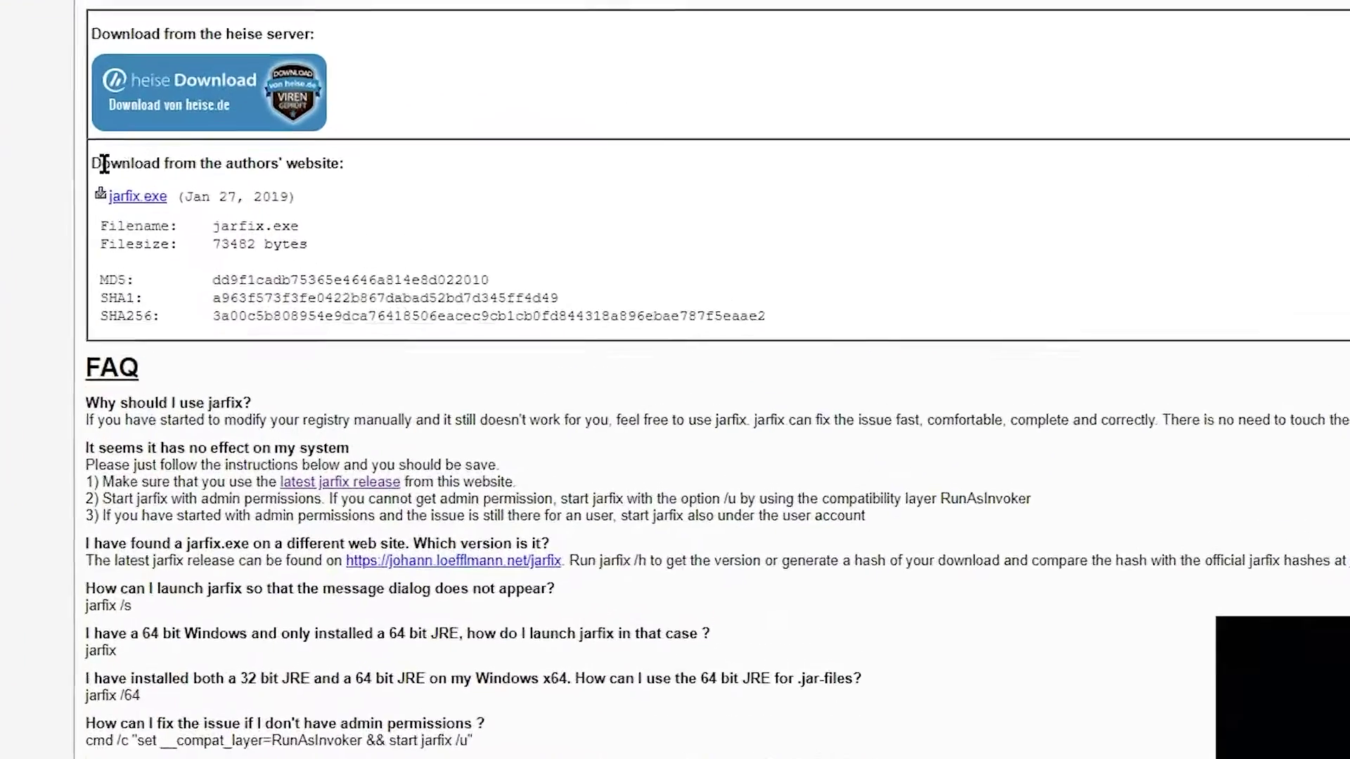
pyautogui.moveTo(149, 189); pyautogui.dragTo(278, 189)
pyautogui.click(278, 189)
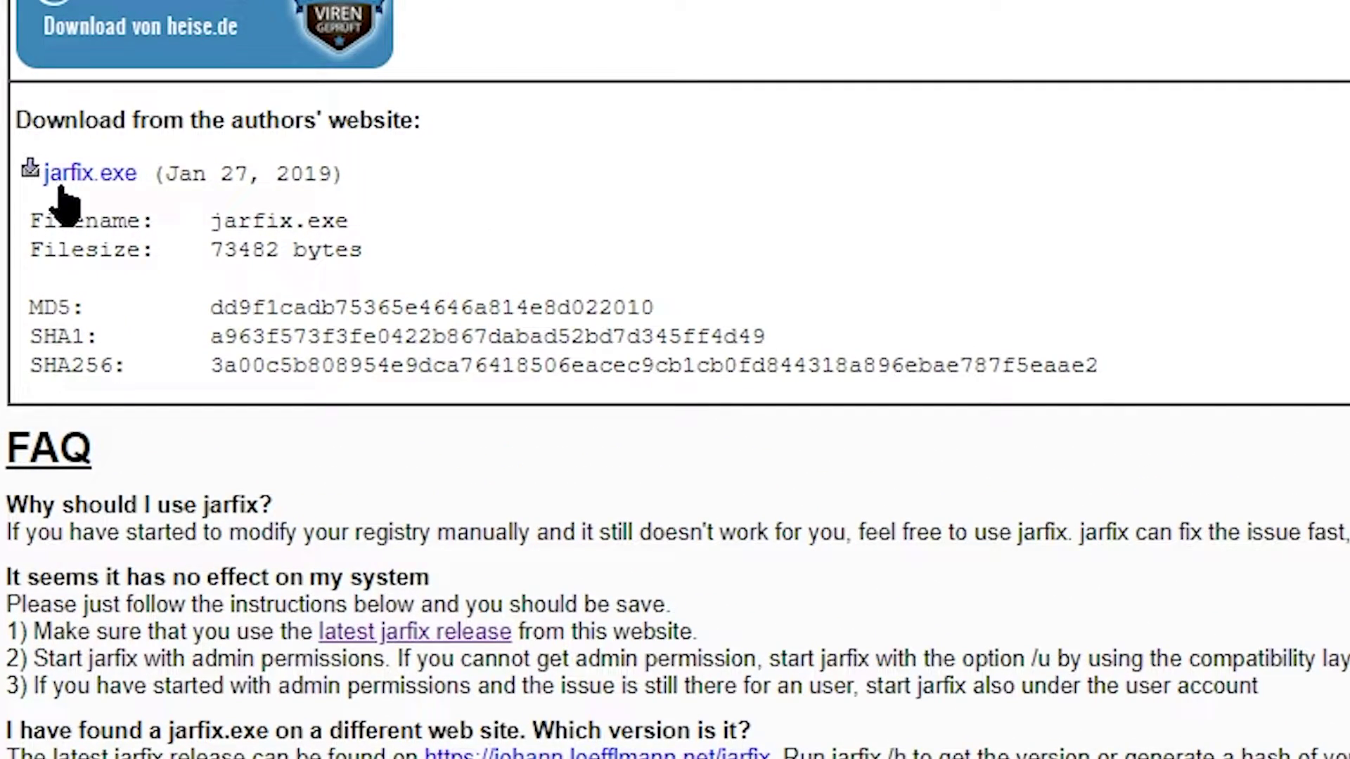
pyautogui.click(112, 178)
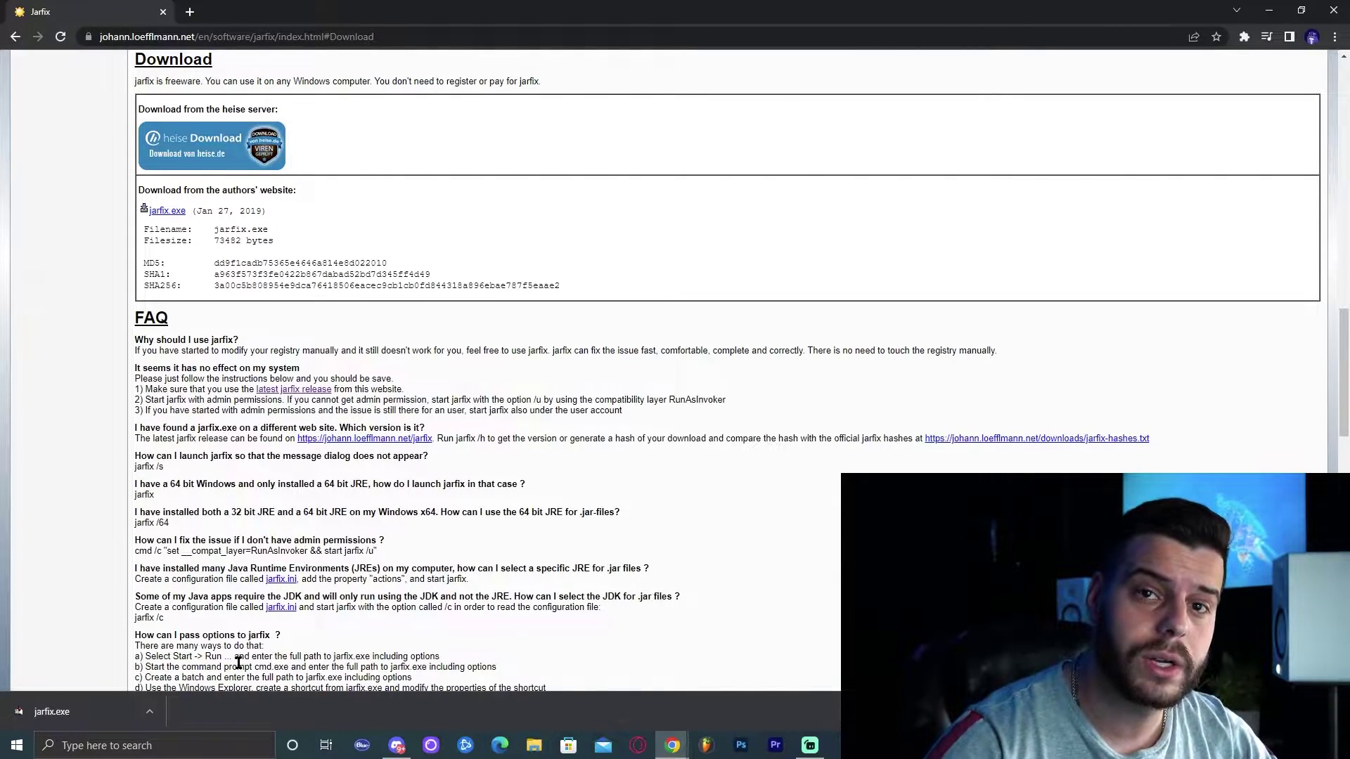
pyautogui.press('super+Down')
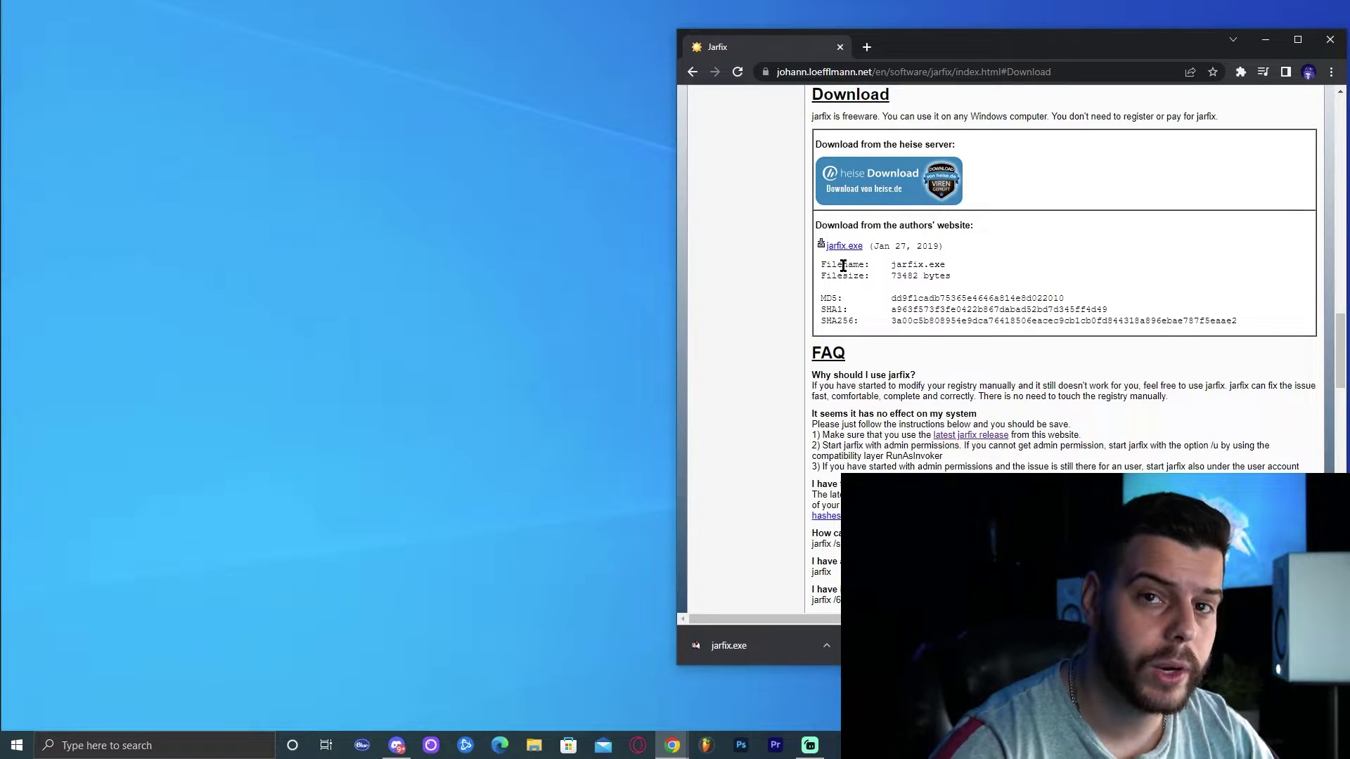
pyautogui.moveTo(724, 641); pyautogui.dragTo(374, 242)
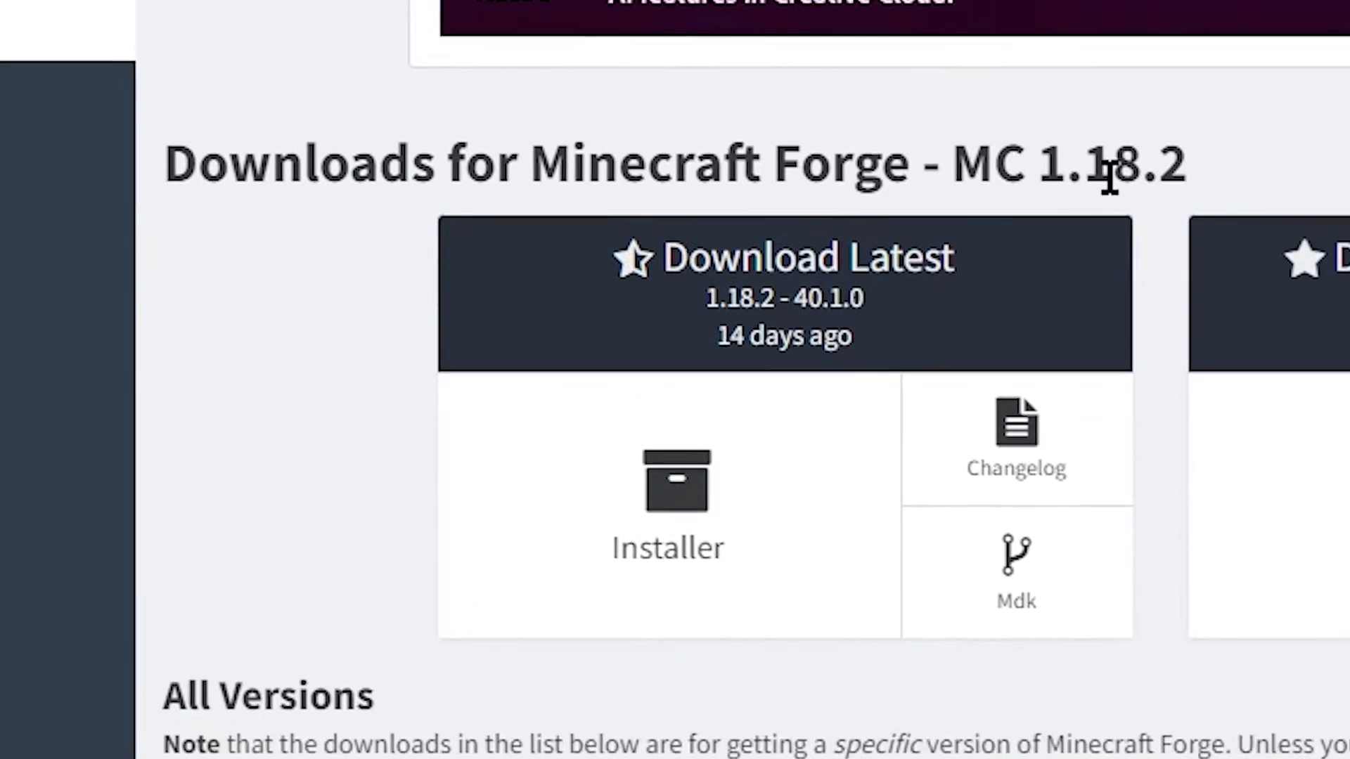
# Request the Forge installer under Download Latest (1.18.2 - 40.1.0)
pyautogui.moveTo(1121, 137); pyautogui.dragTo(874, 137)
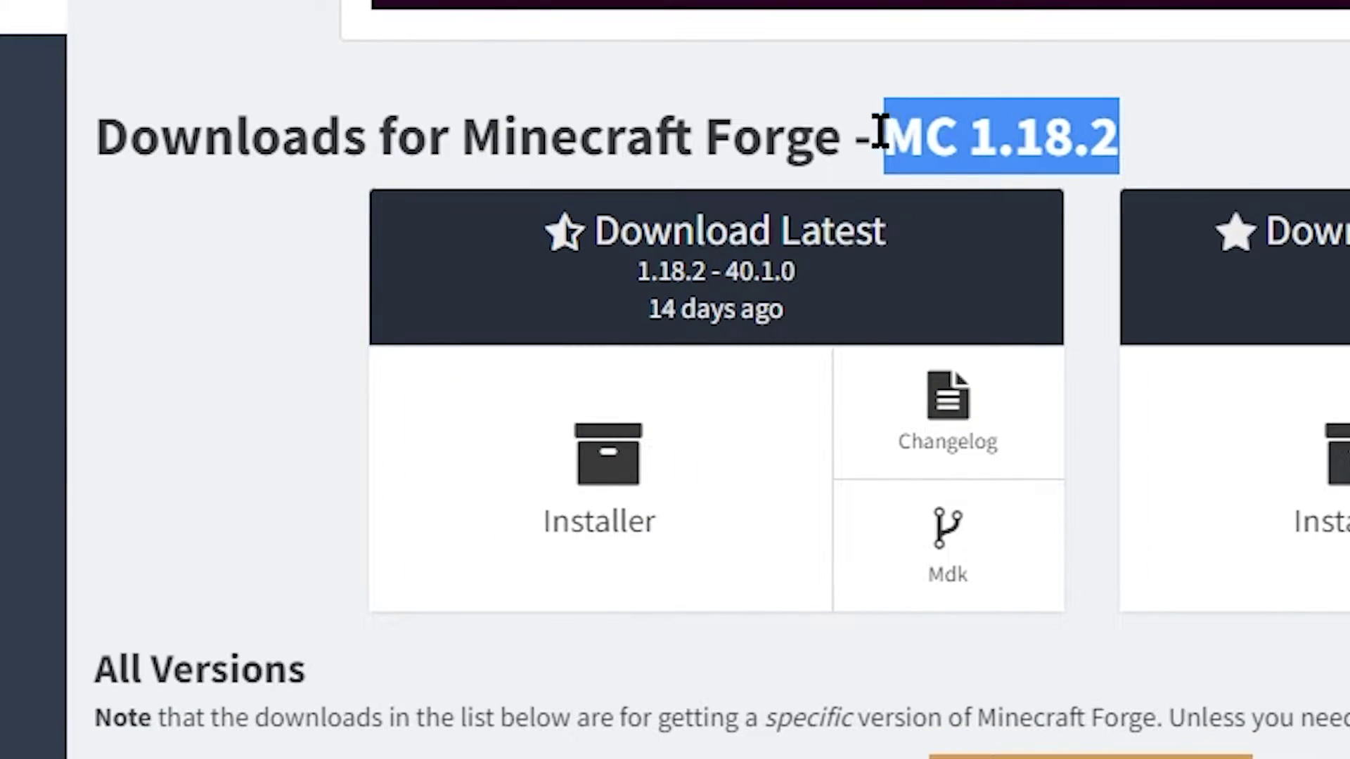
pyautogui.click(962, 137)
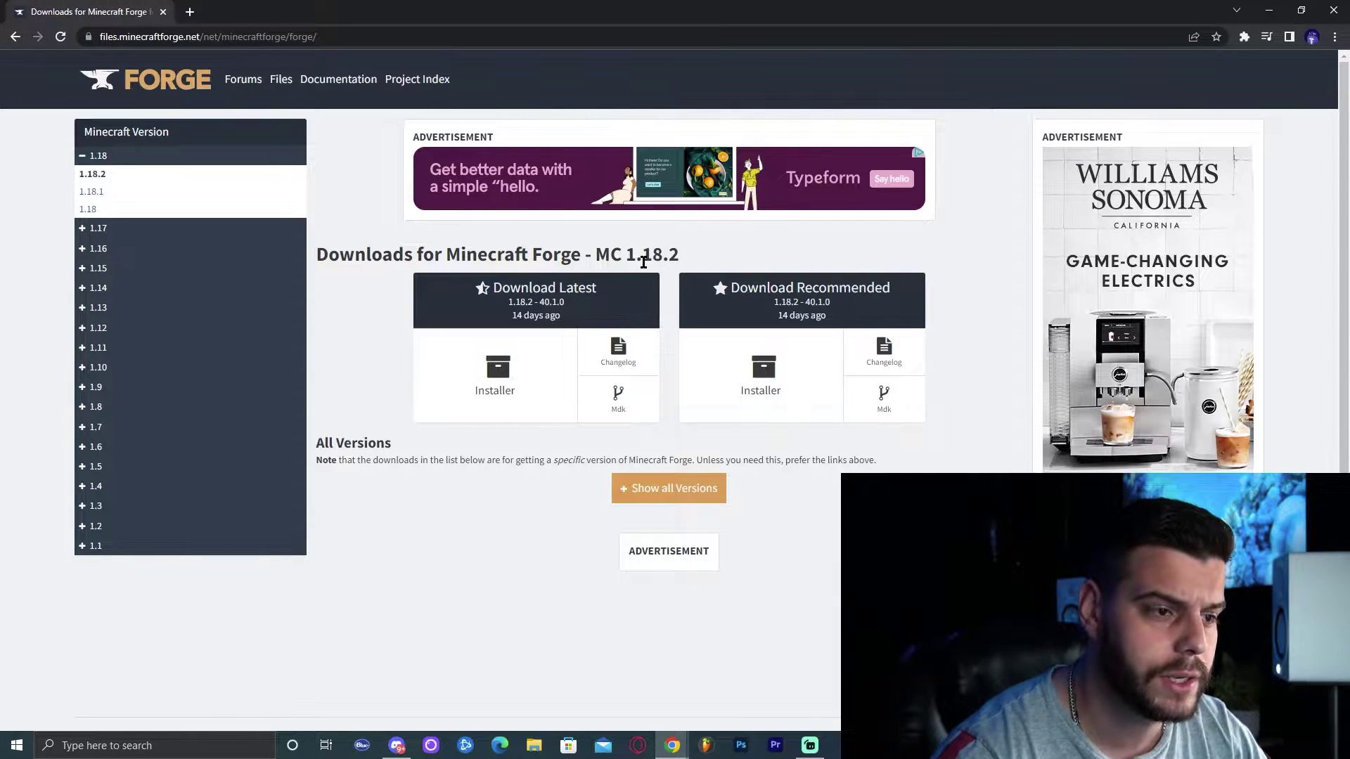
pyautogui.click(513, 373)
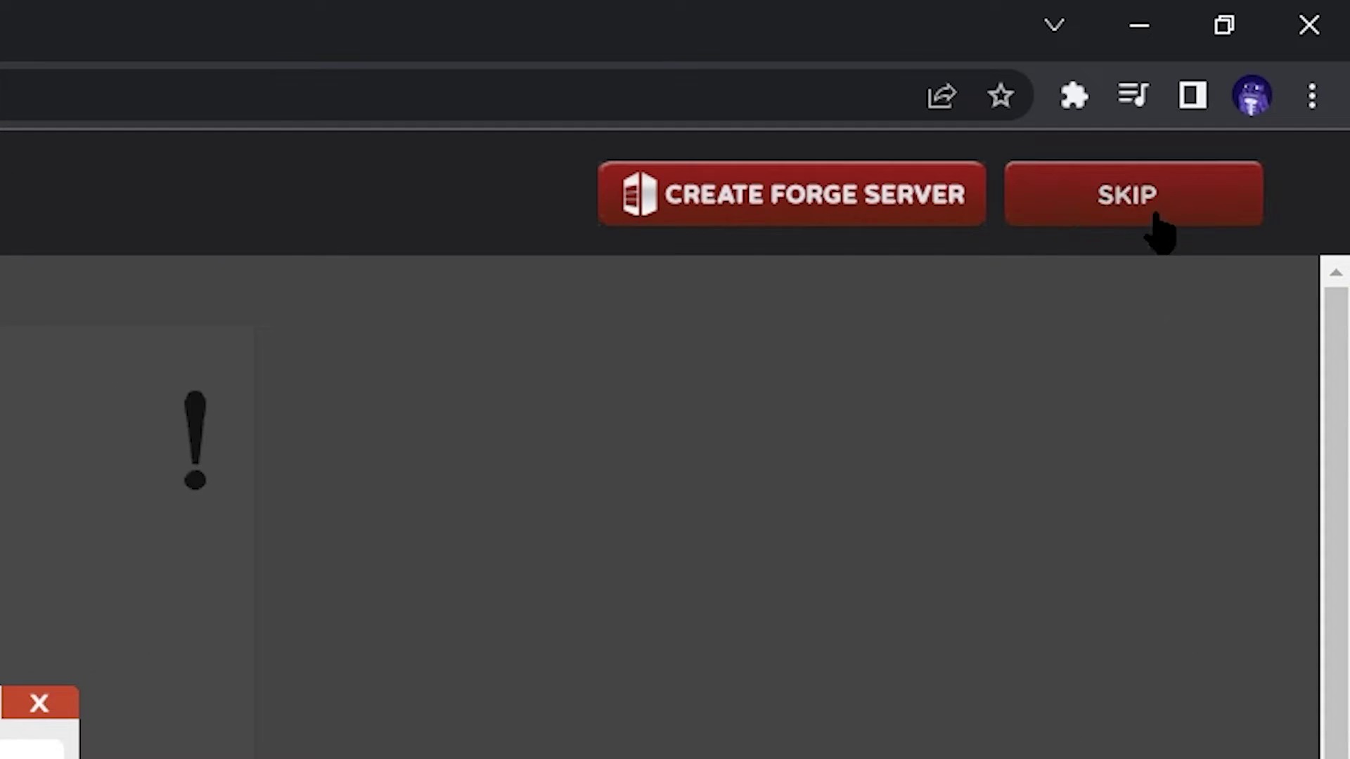
# Skip the adfoc.us ad, copy the Forge 1.18.2 installer jar to the desktop, and close Chrome
pyautogui.click(1153, 204)
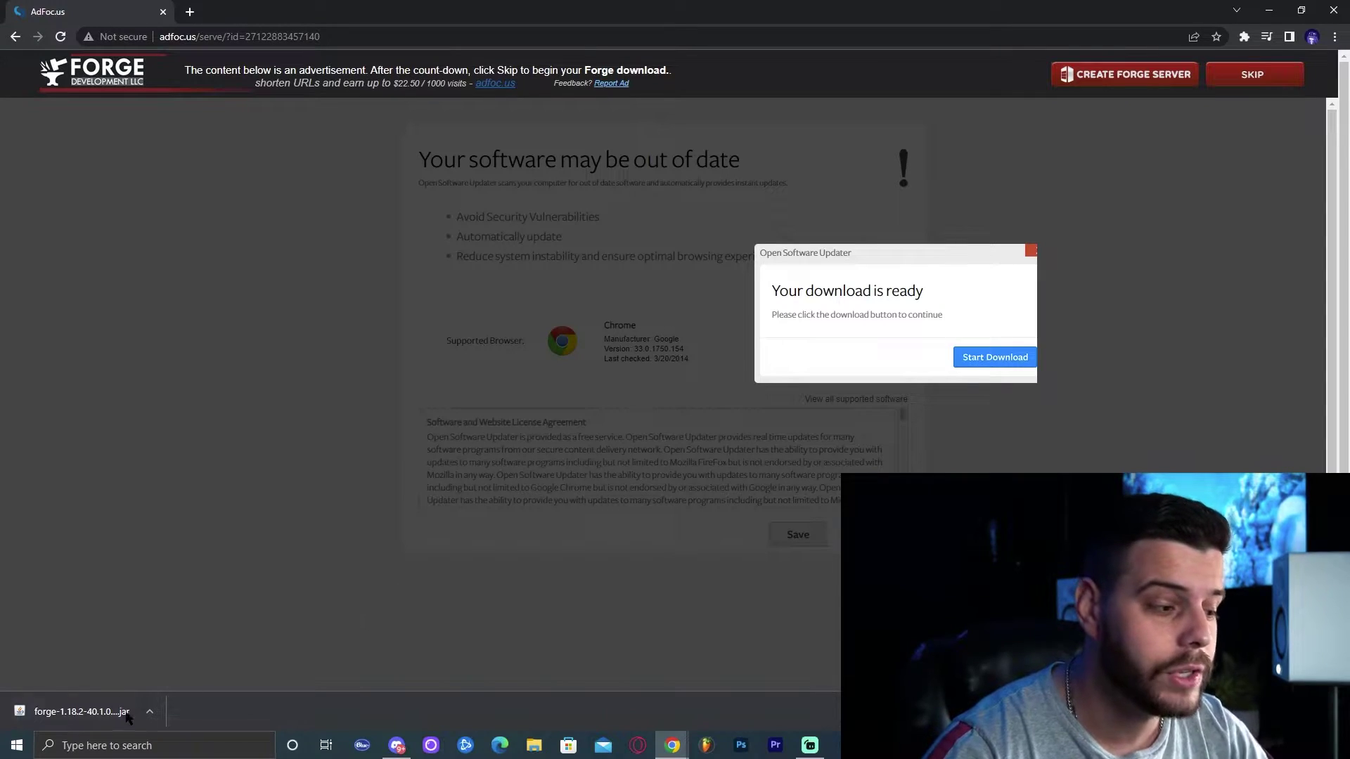
pyautogui.moveTo(897, 7); pyautogui.dragTo(956, 34)
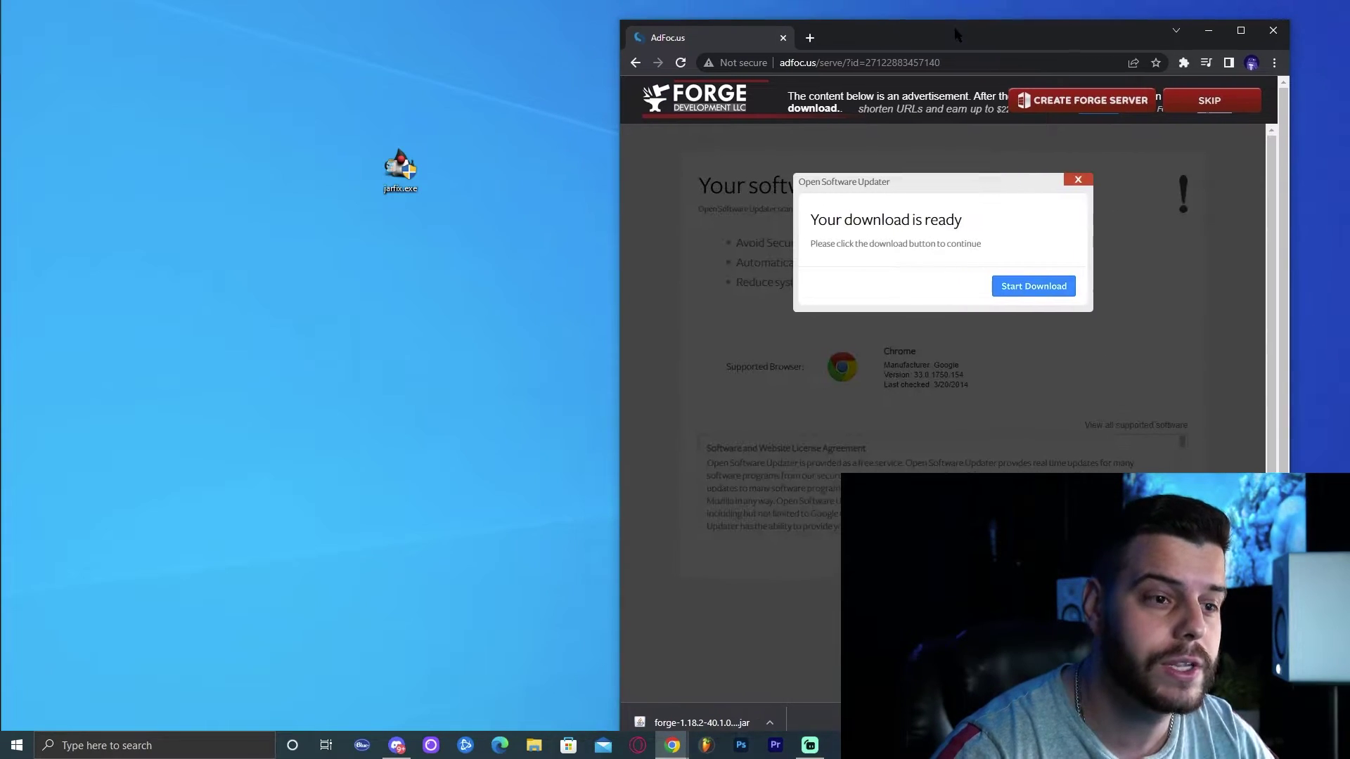
pyautogui.moveTo(702, 722); pyautogui.dragTo(454, 243)
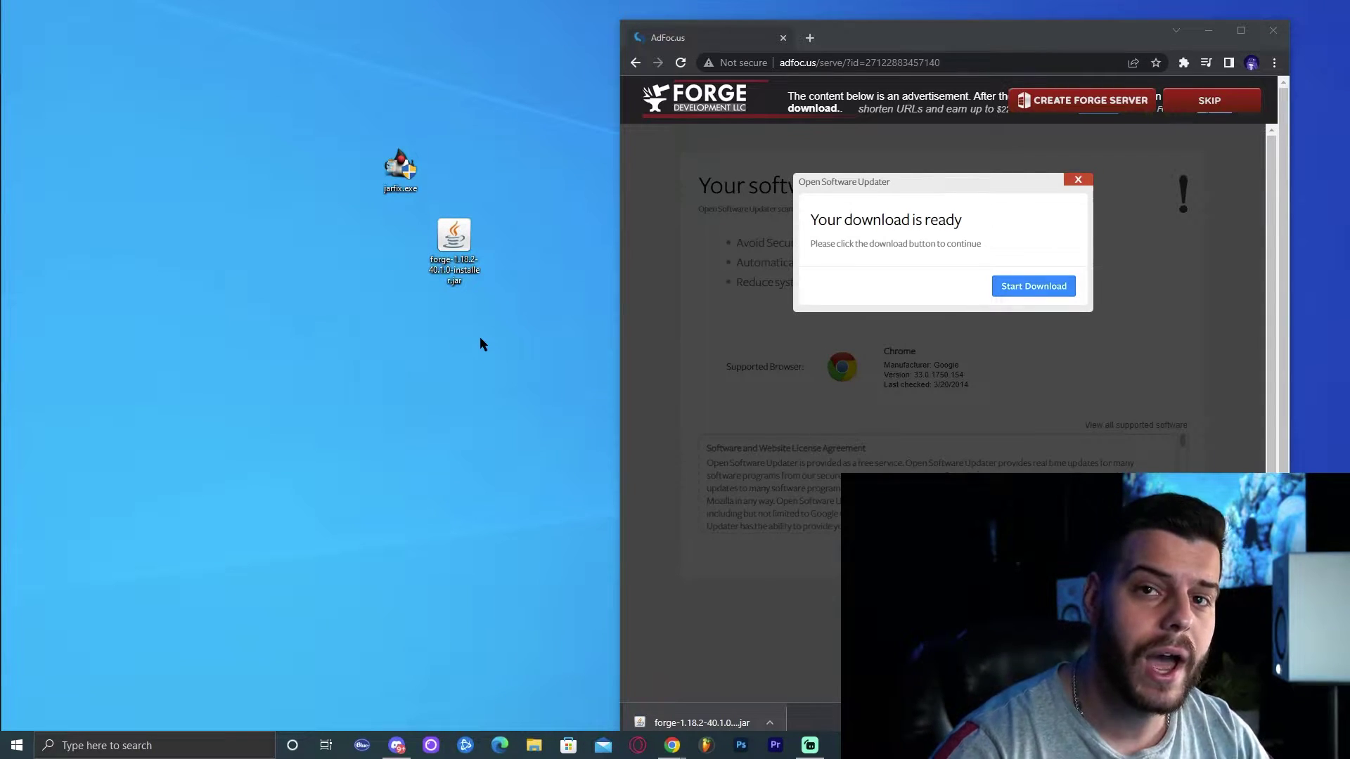
pyautogui.click(1273, 30)
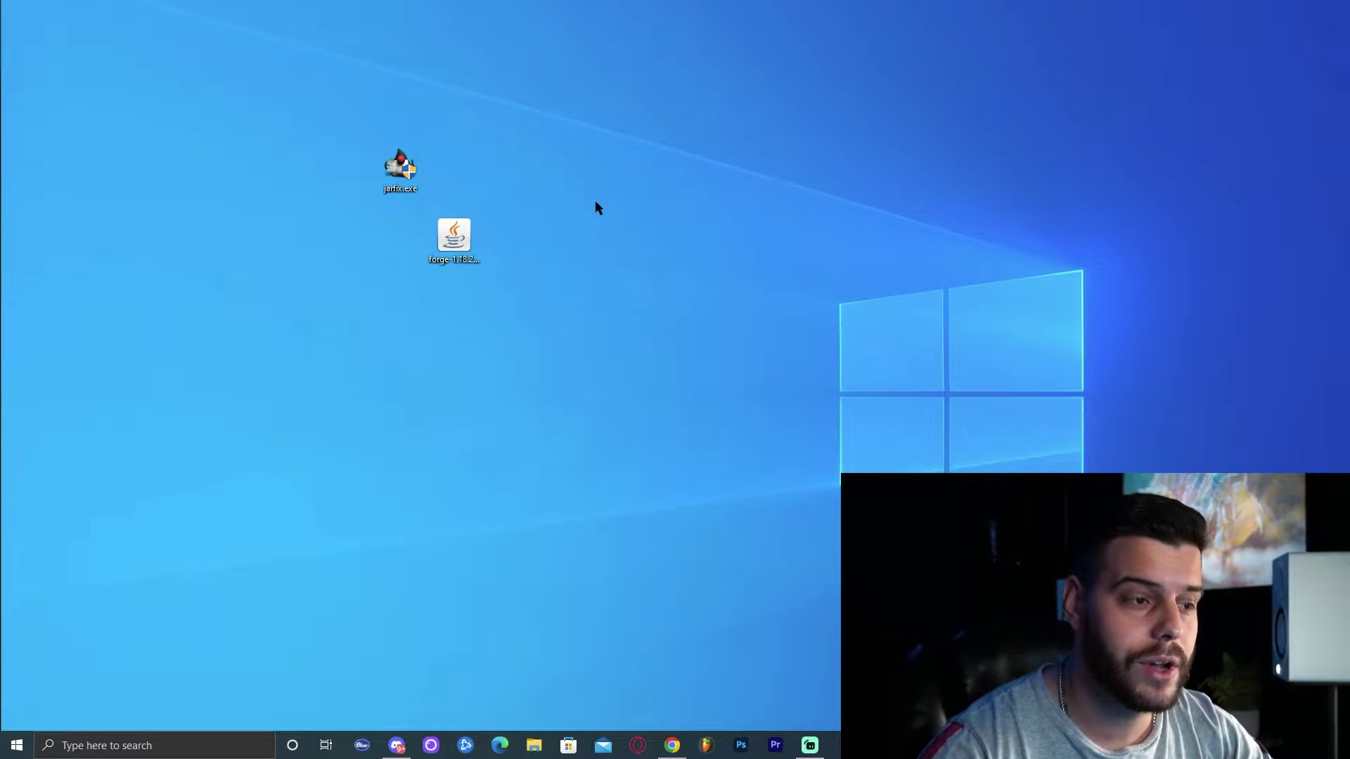
# Run jarfix.exe to re-associate .jar files with Java, then delete it from the desktop
pyautogui.doubleClick(420, 166)
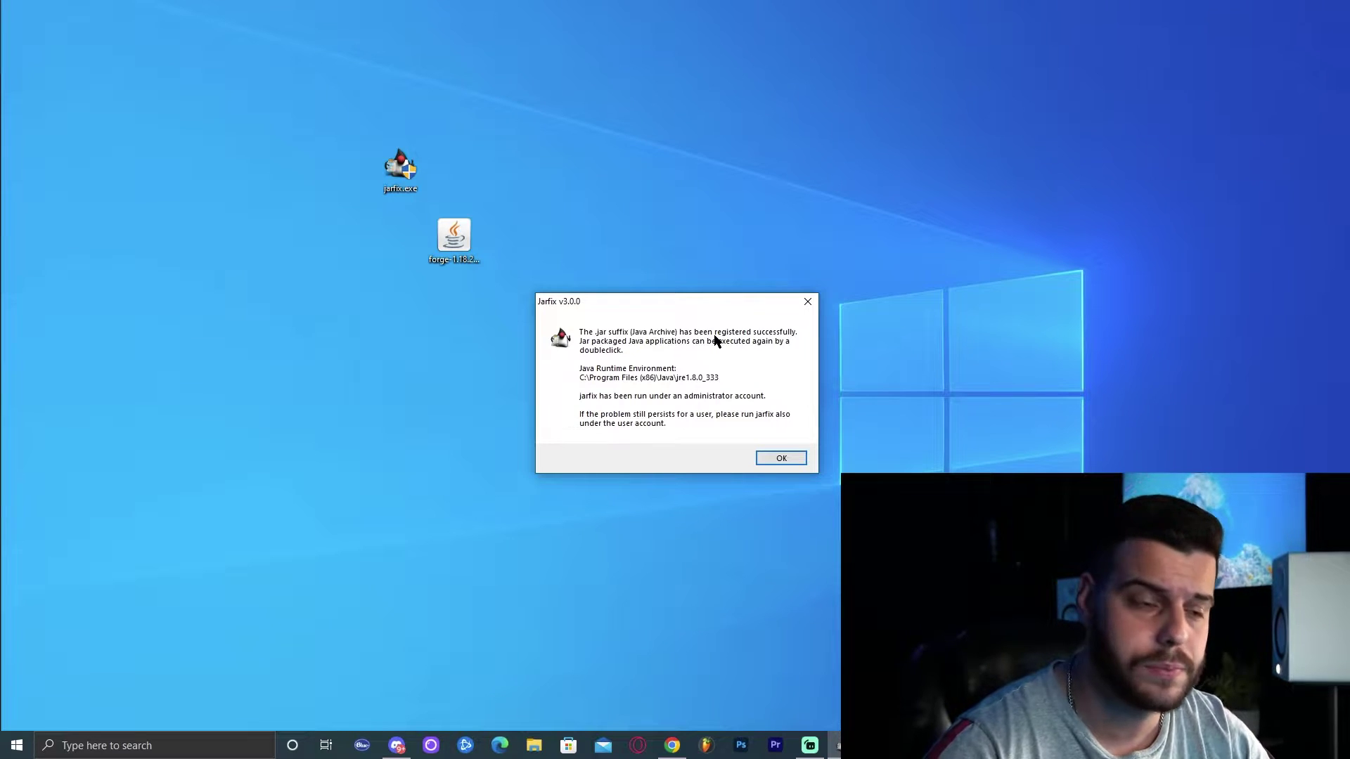
pyautogui.moveTo(702, 306); pyautogui.dragTo(706, 304)
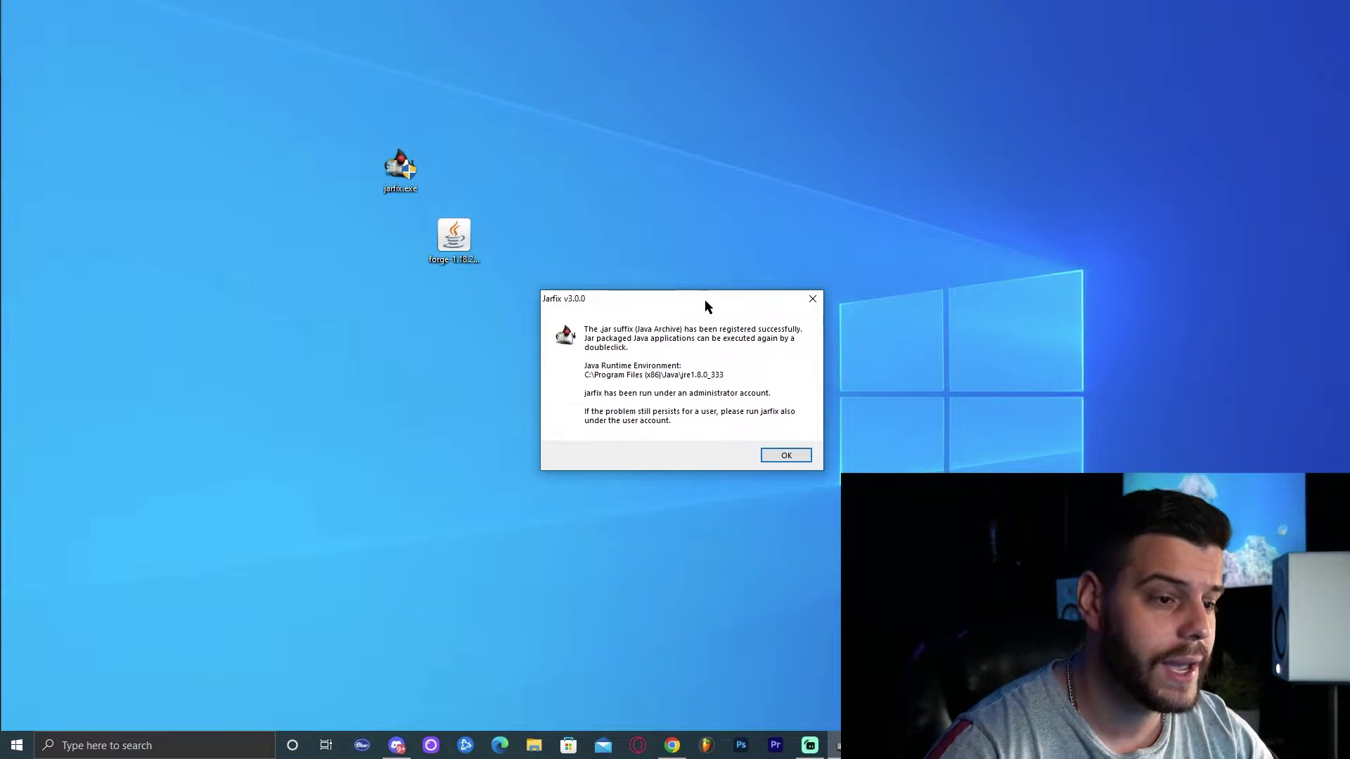
pyautogui.click(786, 456)
pyautogui.moveTo(528, 122); pyautogui.dragTo(323, 171)
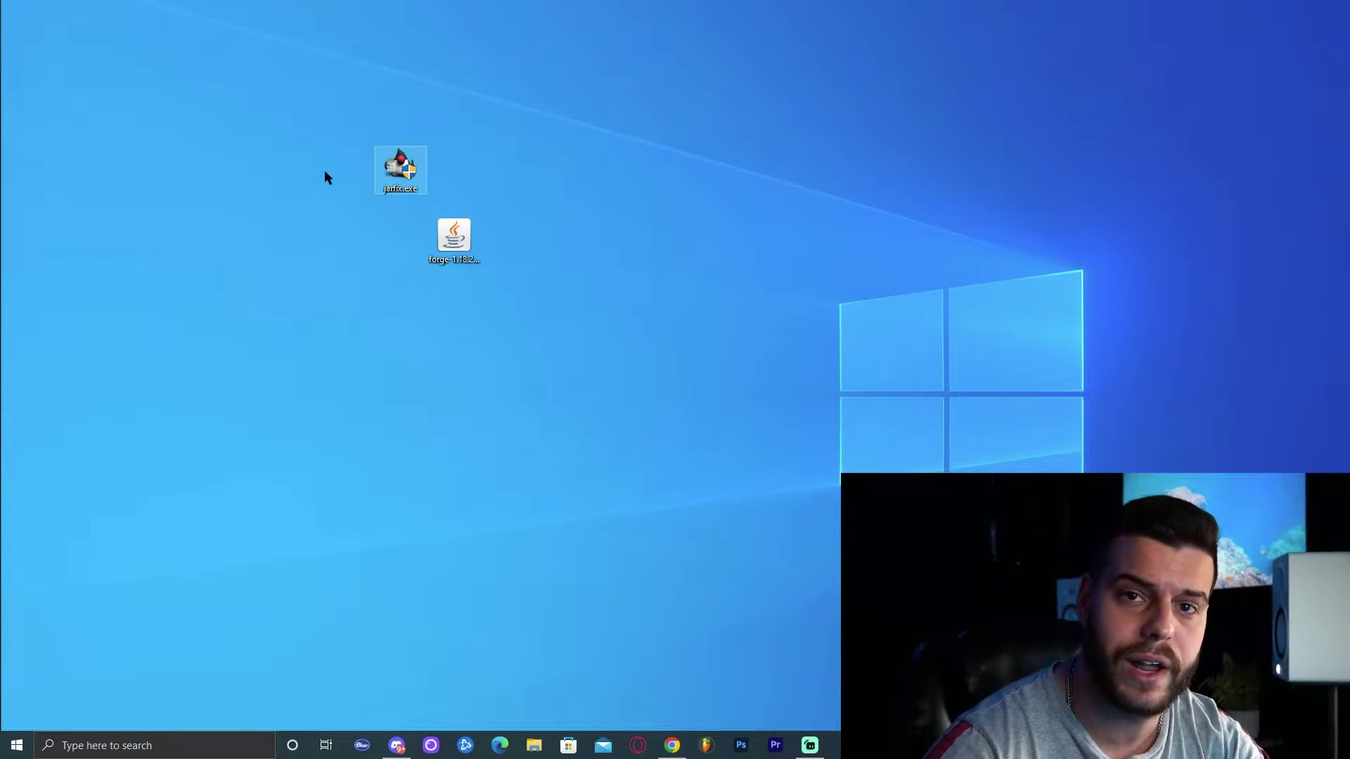
pyautogui.press('Delete')
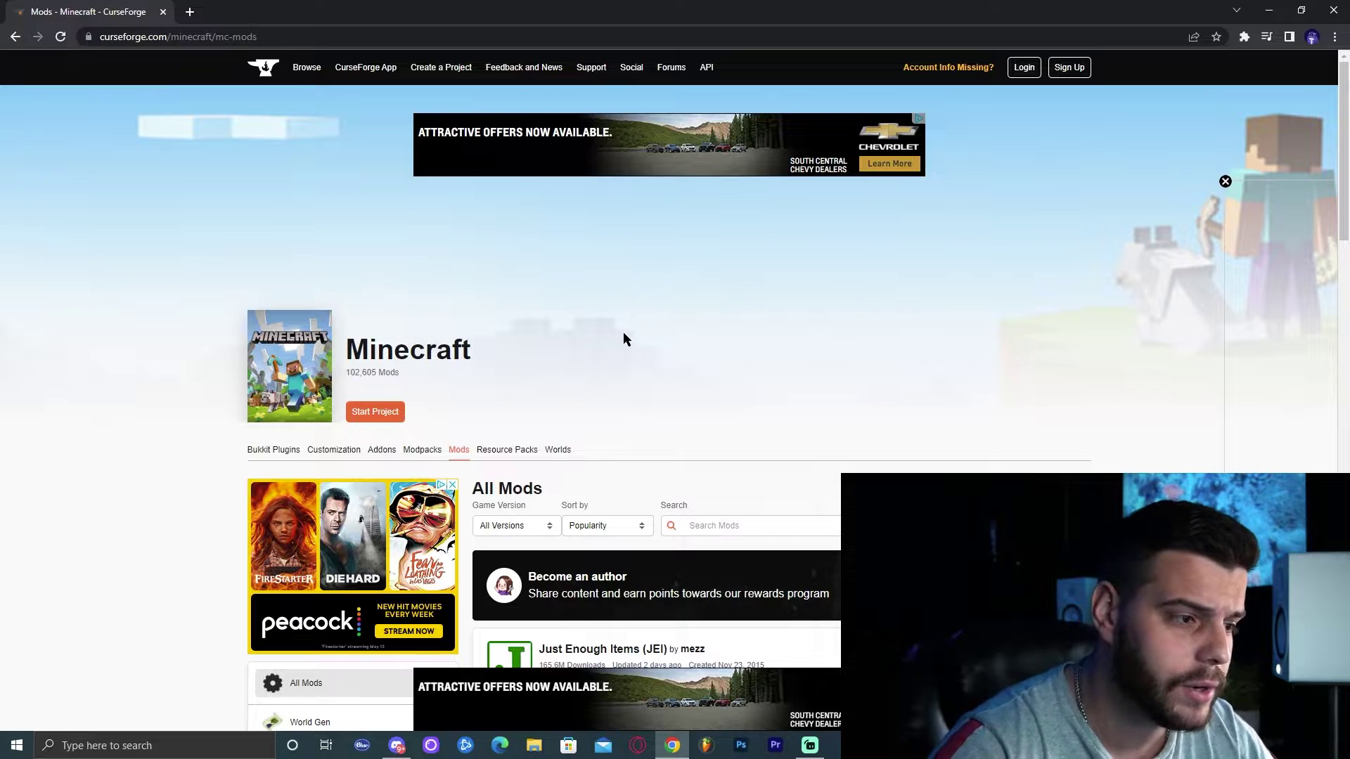
# Filter CurseForge's Minecraft mods to game version 1.18.2 and download JourneyMap
pyautogui.scroll(-1, 614, 338)
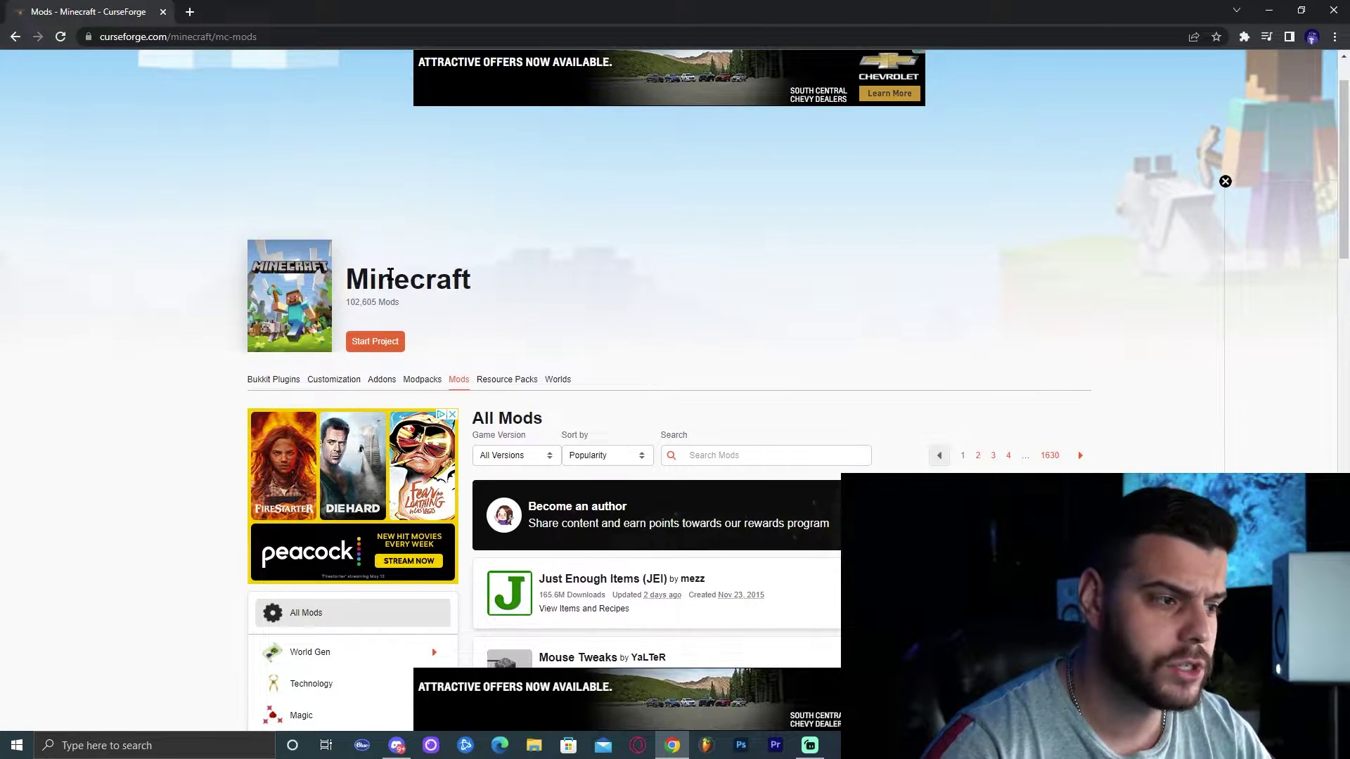
pyautogui.scroll(-3, 690, 223)
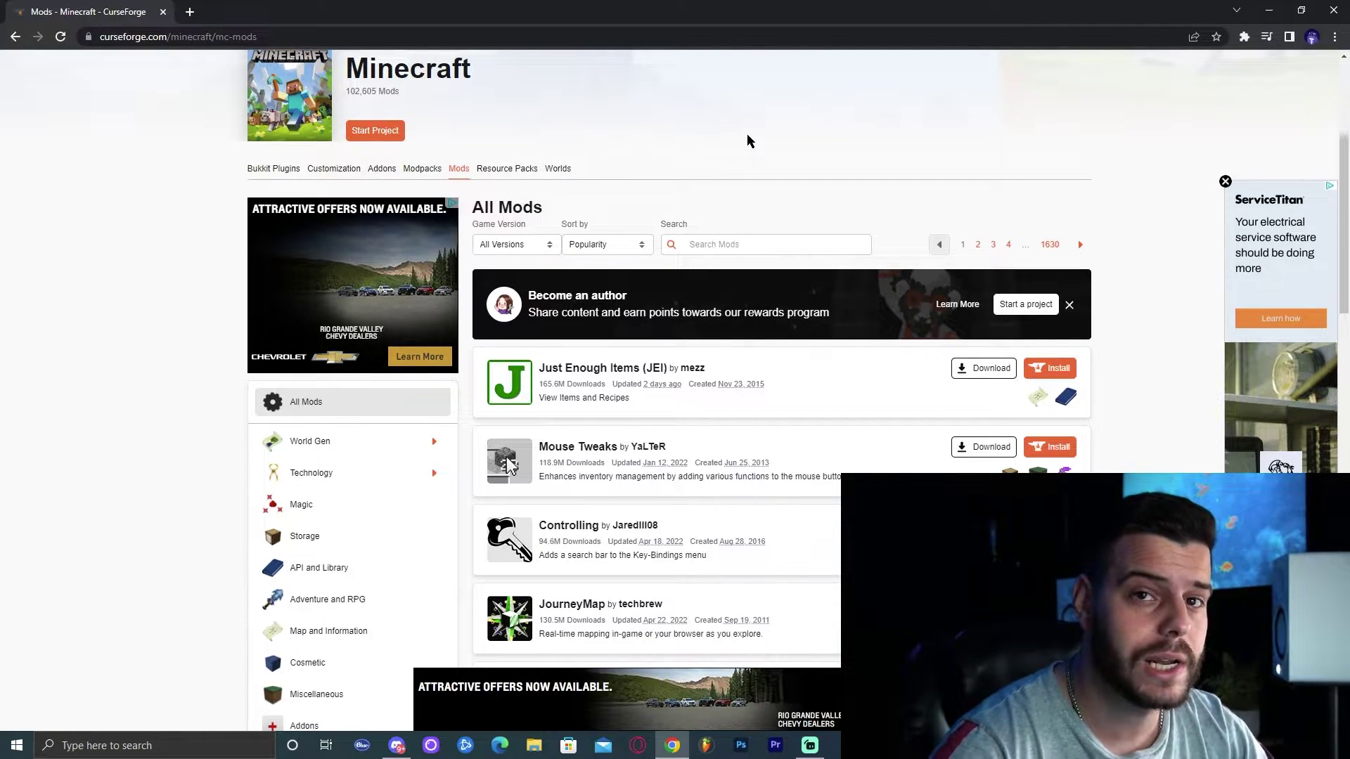
pyautogui.click(550, 250)
pyautogui.scroll(-3, 555, 312)
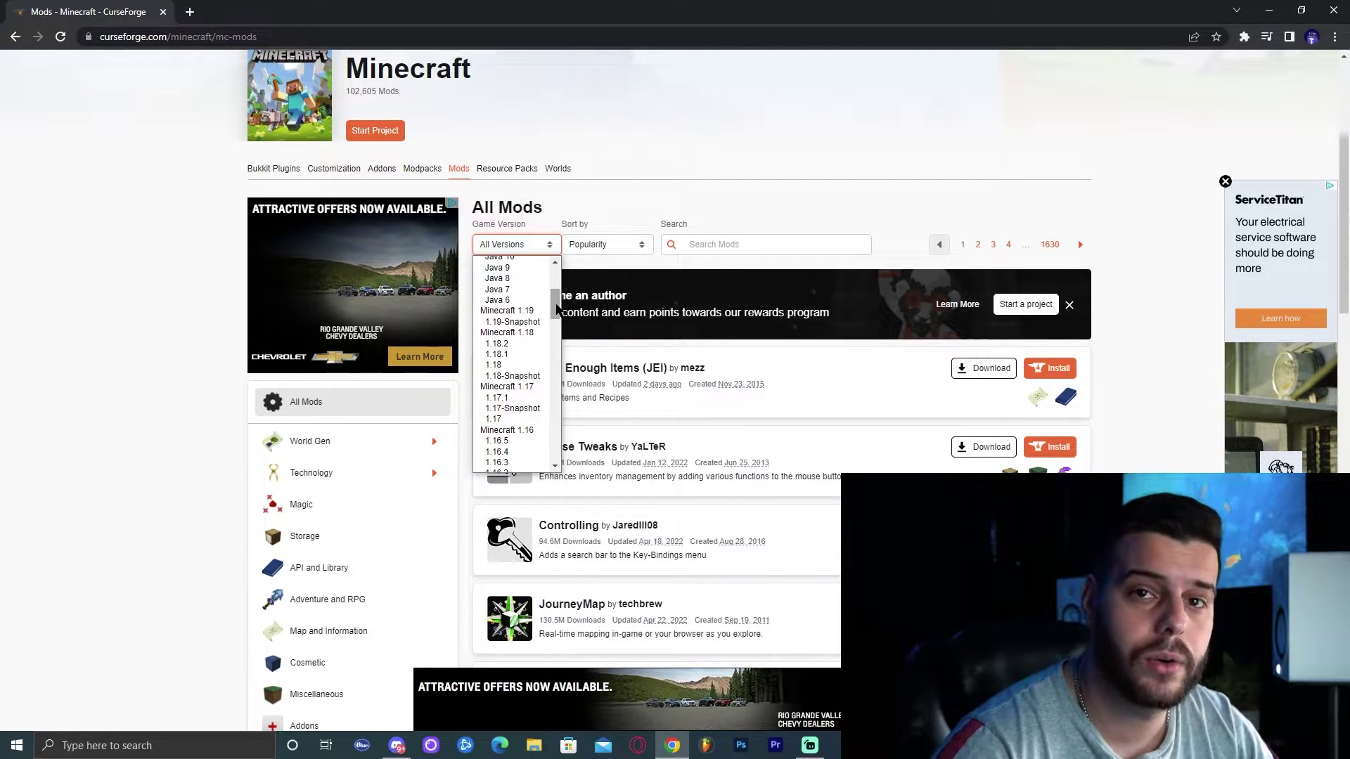
pyautogui.click(506, 344)
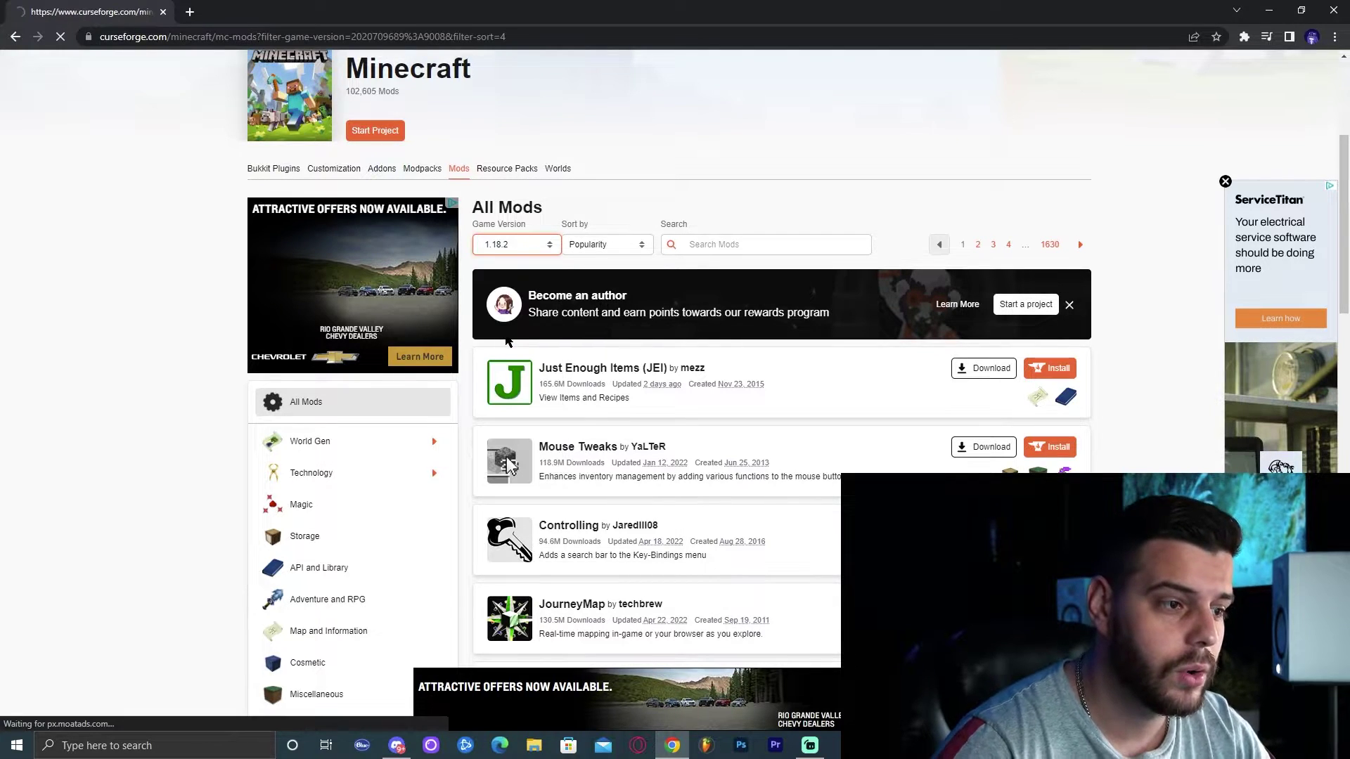
pyautogui.scroll(-6, 770, 229)
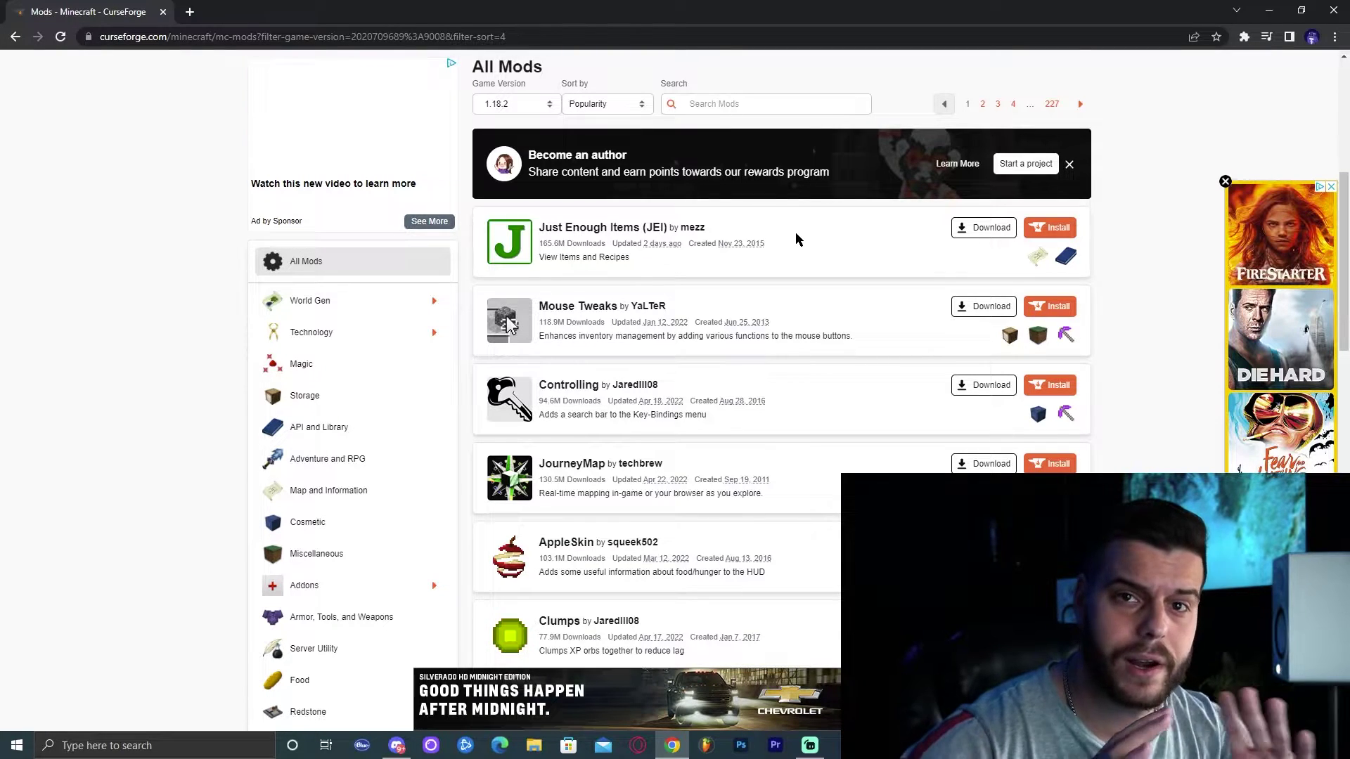
pyautogui.scroll(-1, 861, 279)
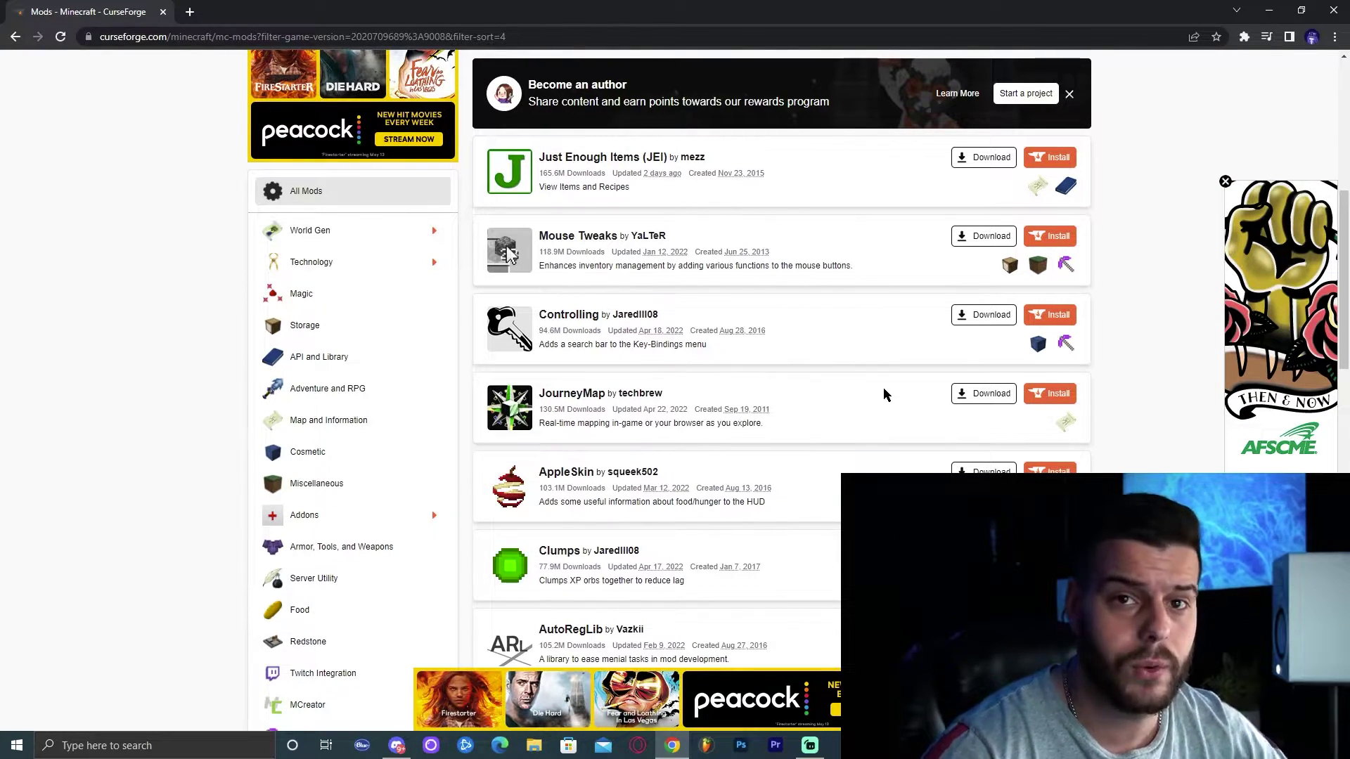
pyautogui.click(976, 395)
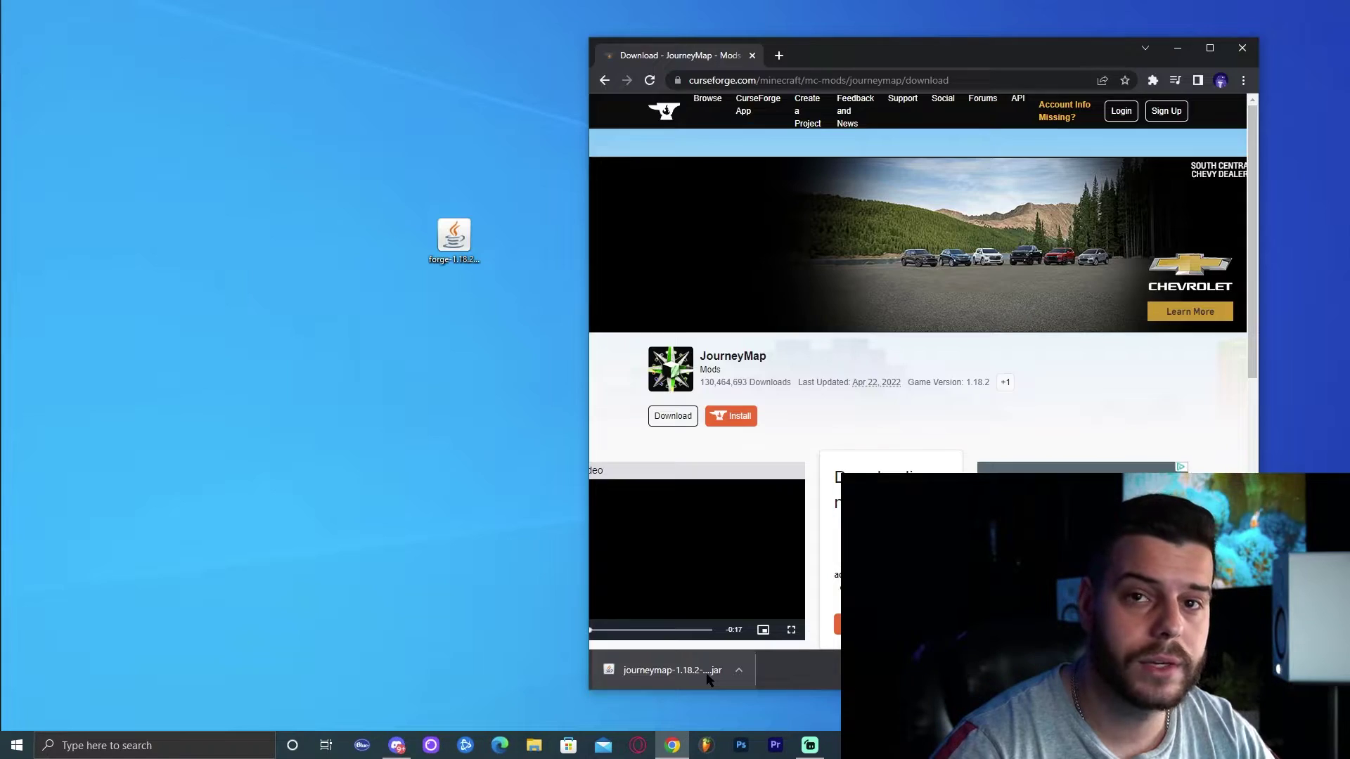
# Copy the JourneyMap 1.18.2 jar onto the desktop and minimize Chrome
pyautogui.moveTo(707, 677); pyautogui.dragTo(498, 359)
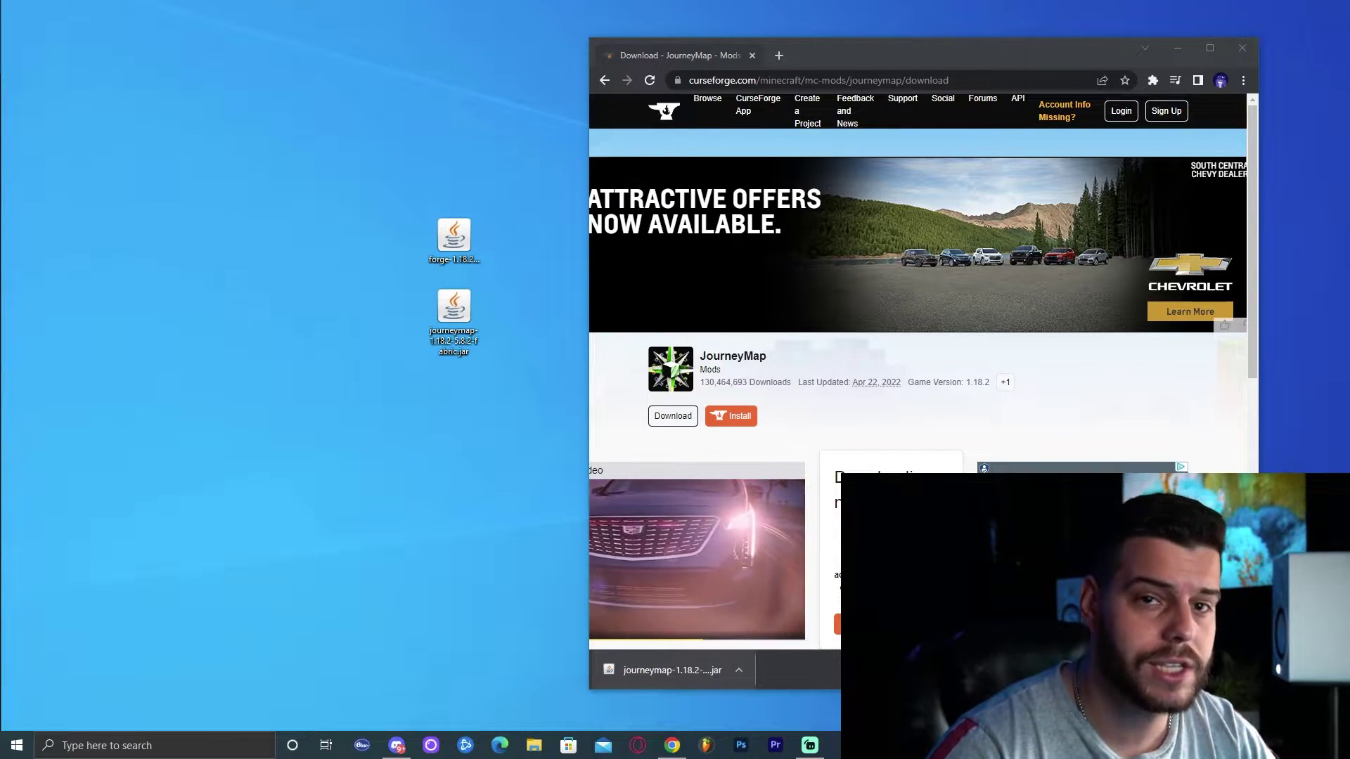
pyautogui.click(1178, 49)
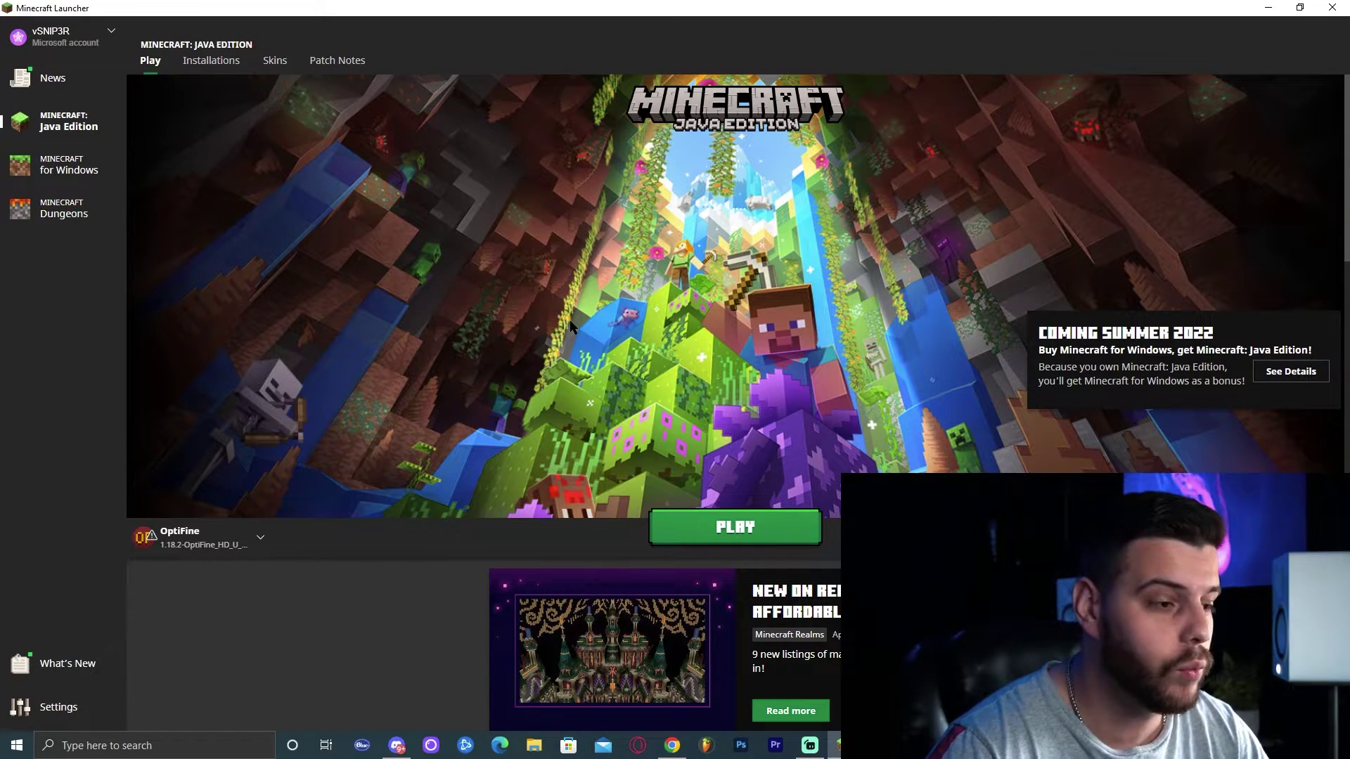
# Launch vanilla Minecraft from the 'Latest release 1.18.2' installation, then quit the game
pyautogui.click(261, 539)
pyautogui.click(257, 567)
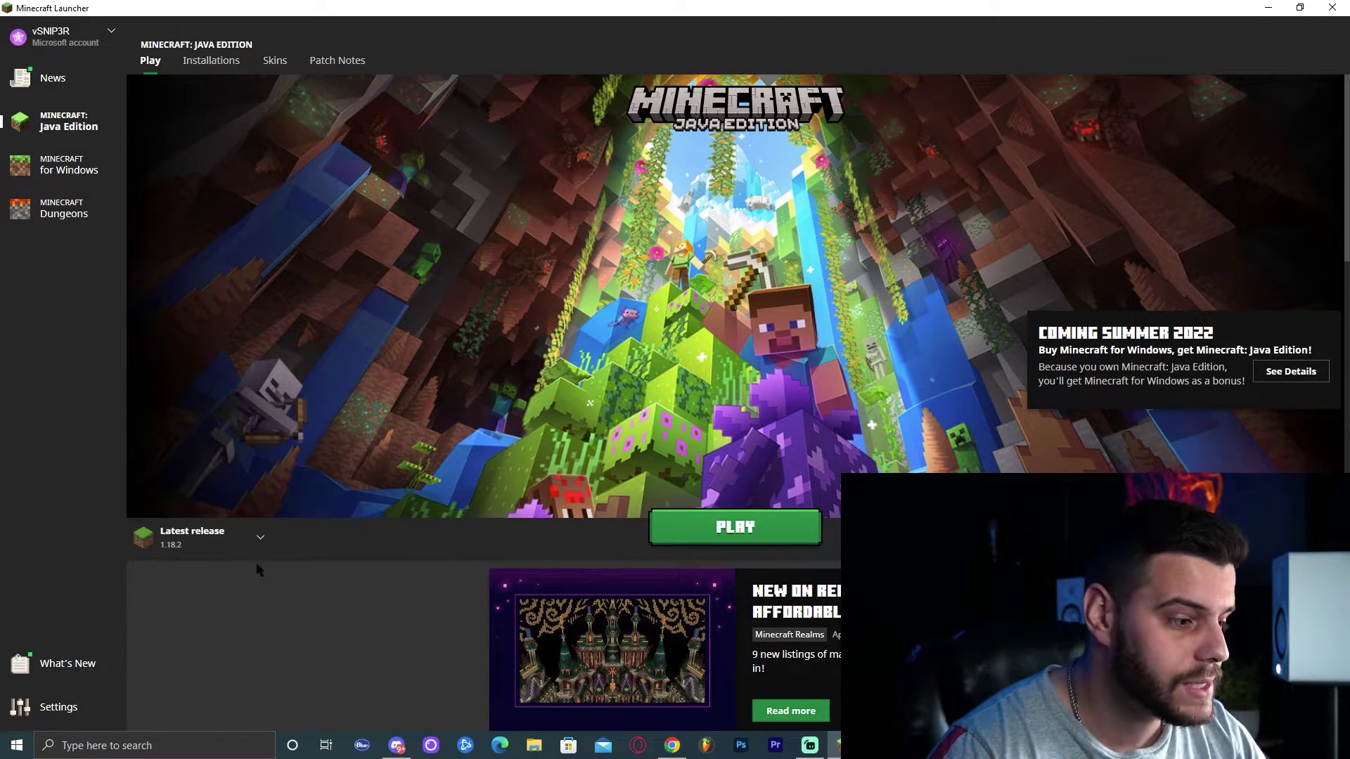
pyautogui.click(735, 528)
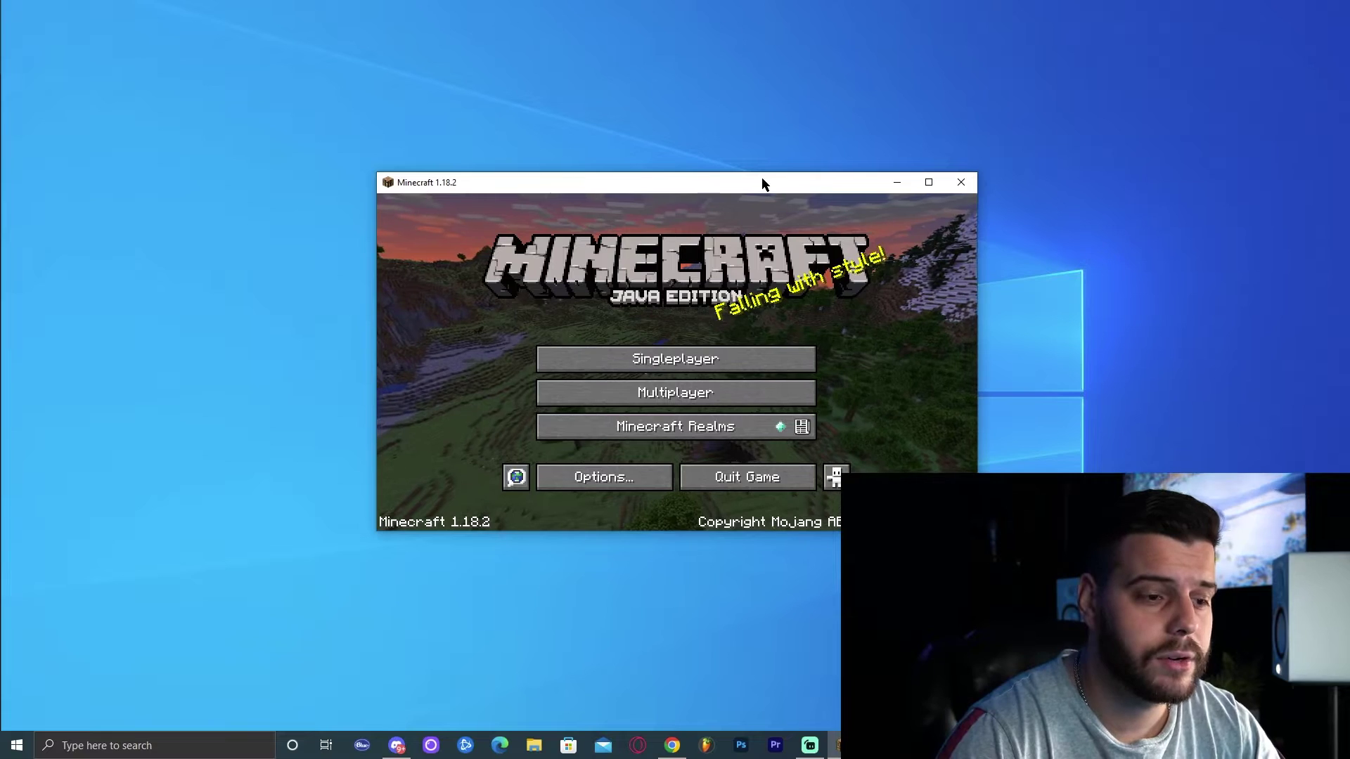
pyautogui.click(787, 485)
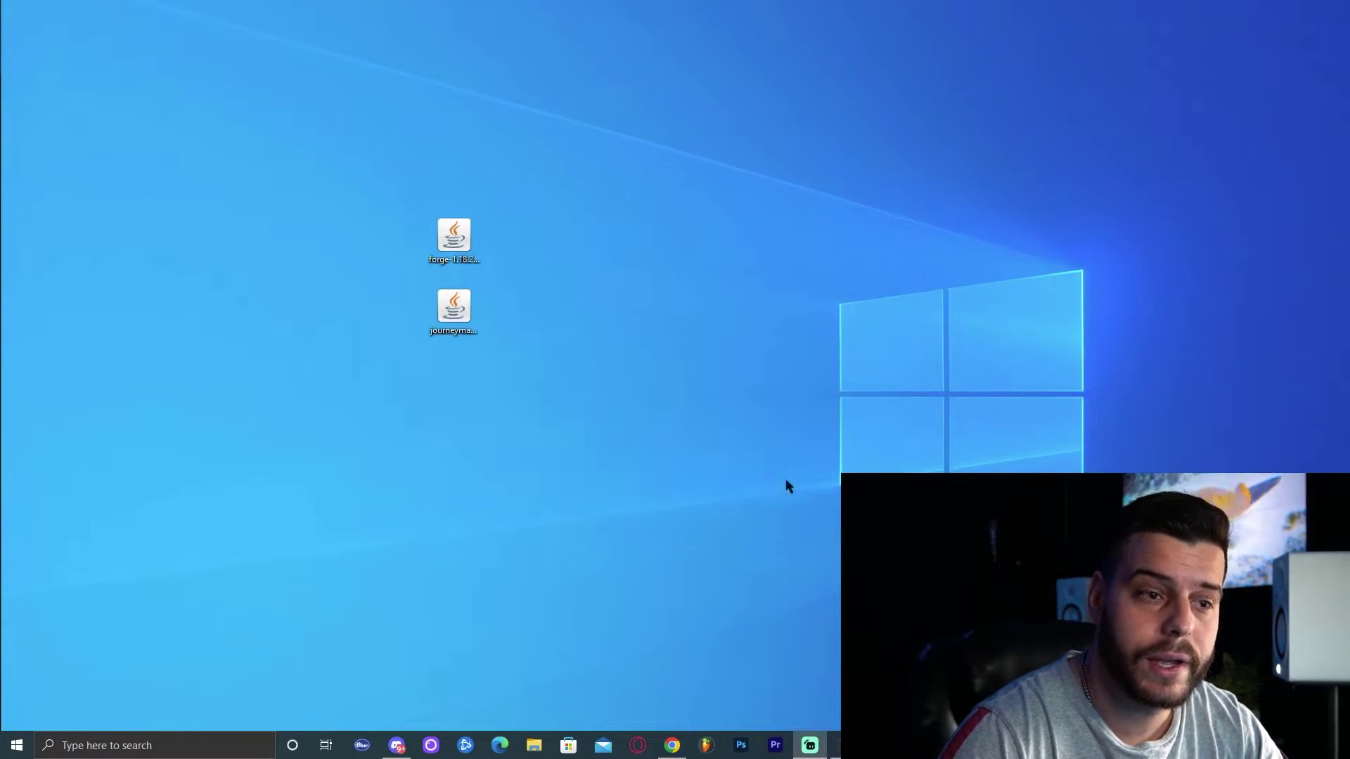
# Open the Forge 1.18.2 installer jar with Java(TM) Platform SE binary
pyautogui.click(457, 239)
pyautogui.rightClick(459, 234)
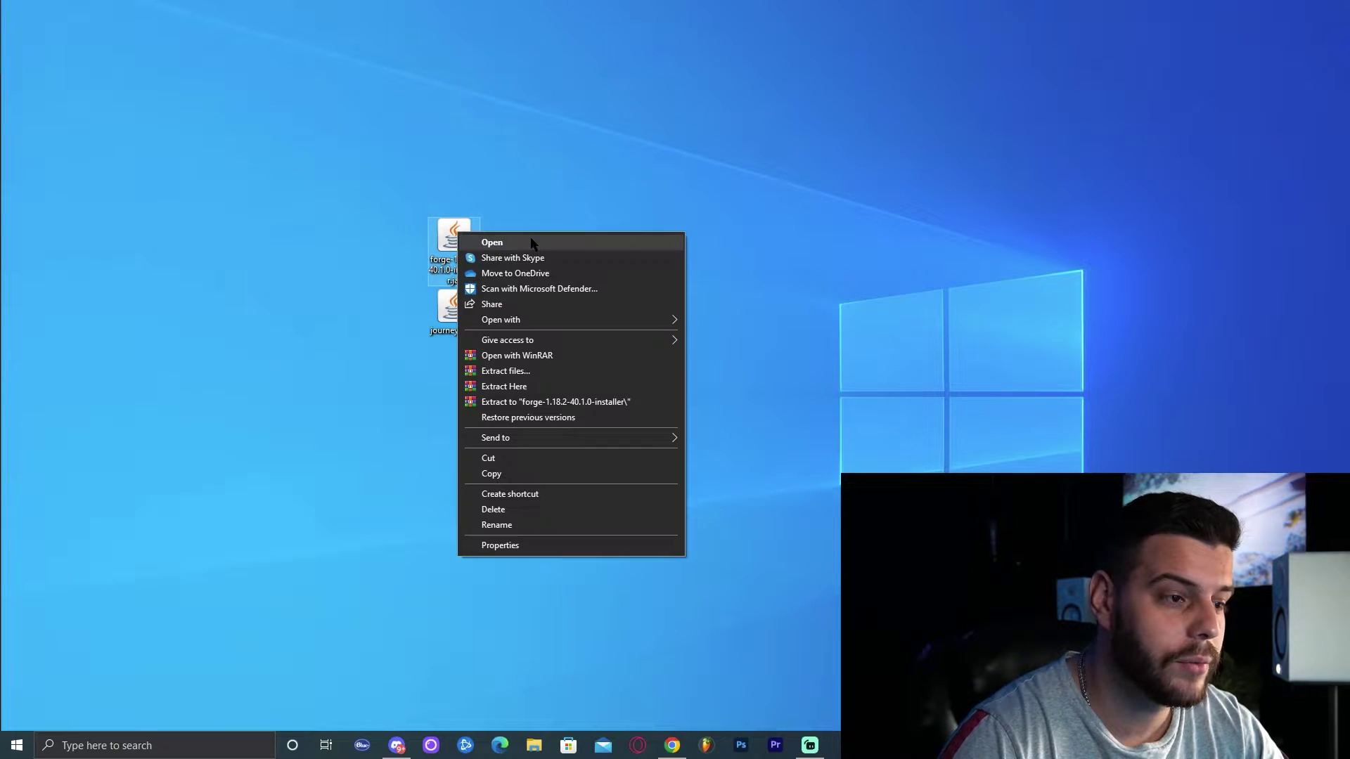
pyautogui.moveTo(577, 324)
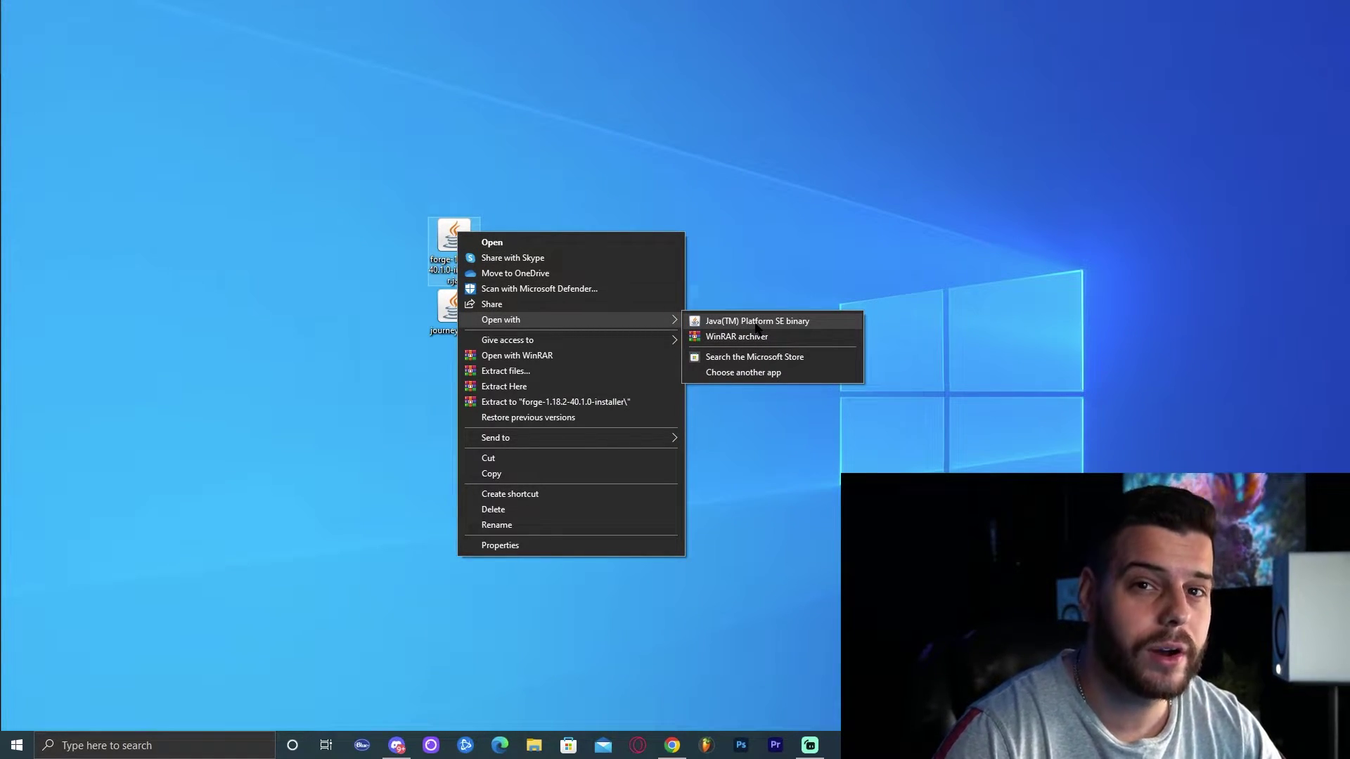
pyautogui.click(766, 378)
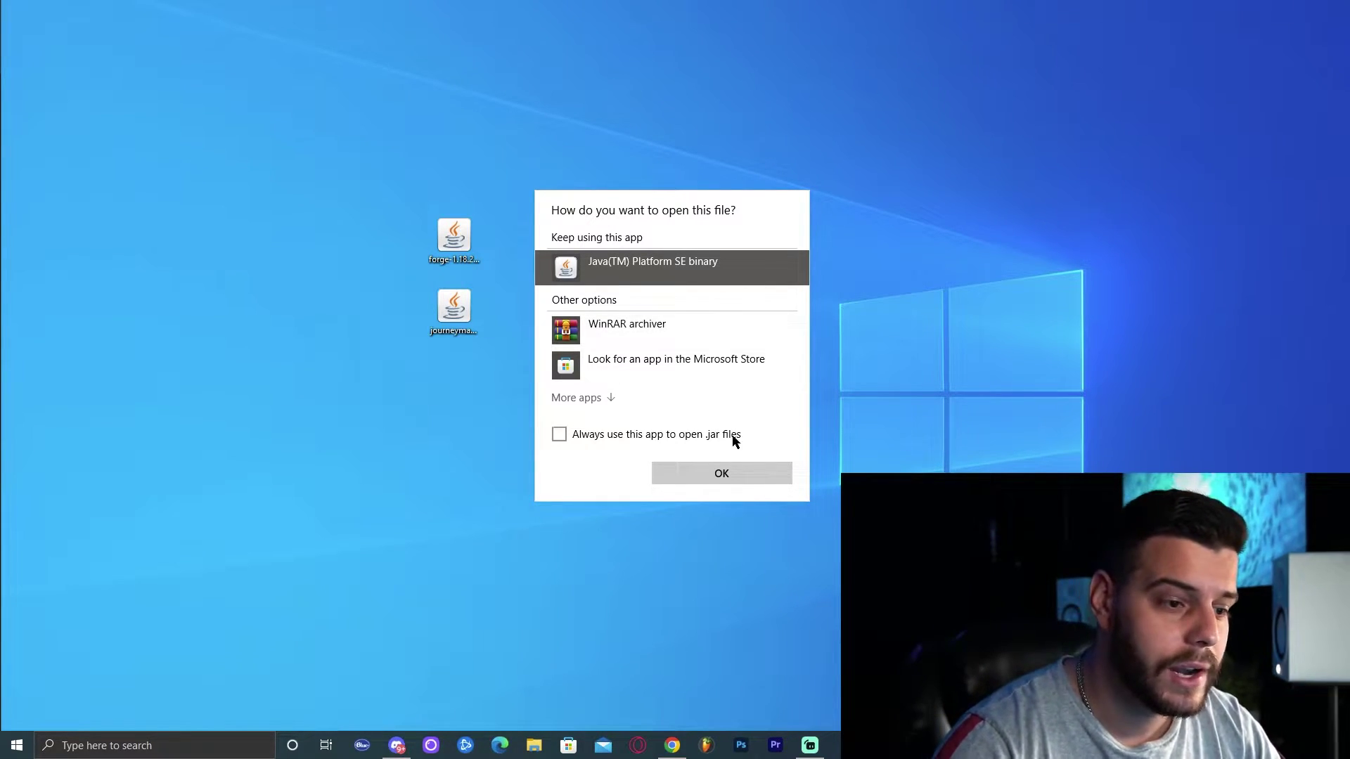
pyautogui.click(721, 473)
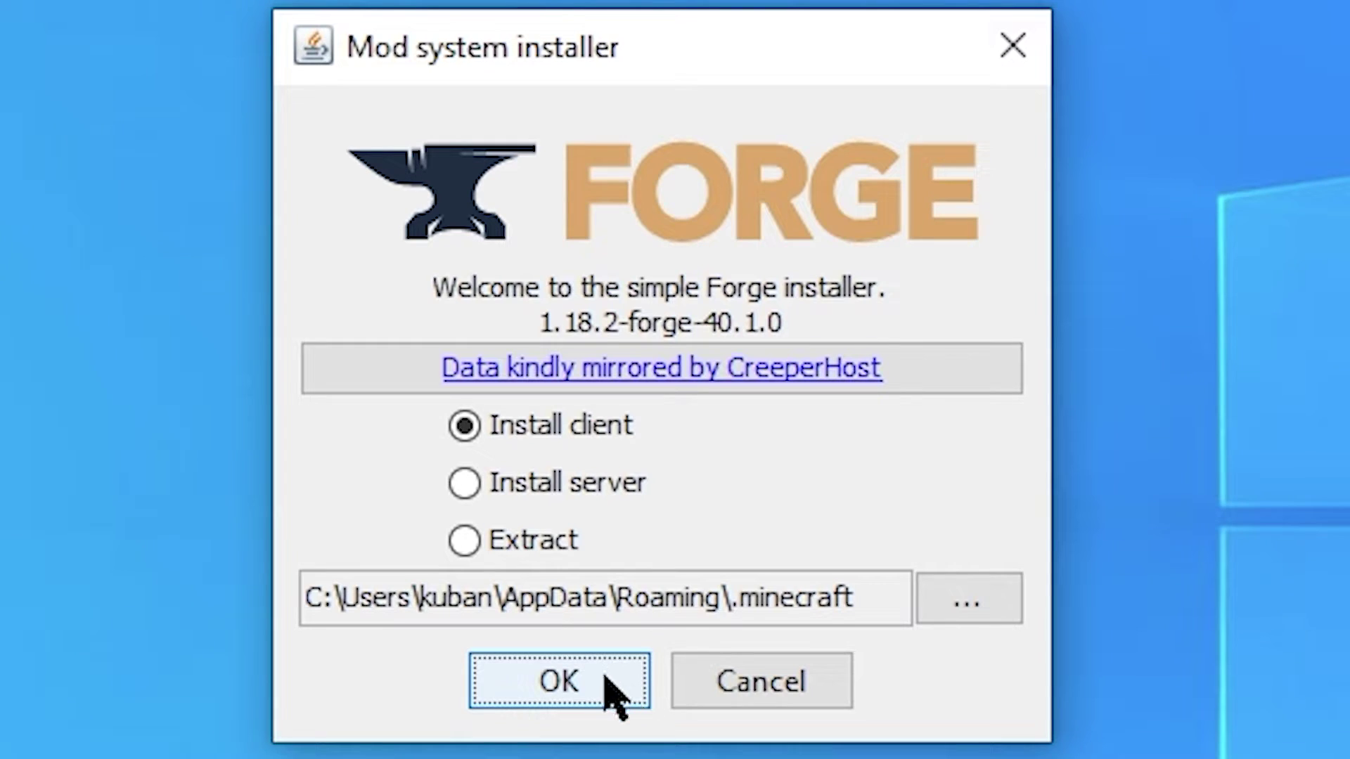
# Install the 1.18.2-forge-40.1.0 client, then delete the Forge installer jar from the desktop
pyautogui.click(605, 692)
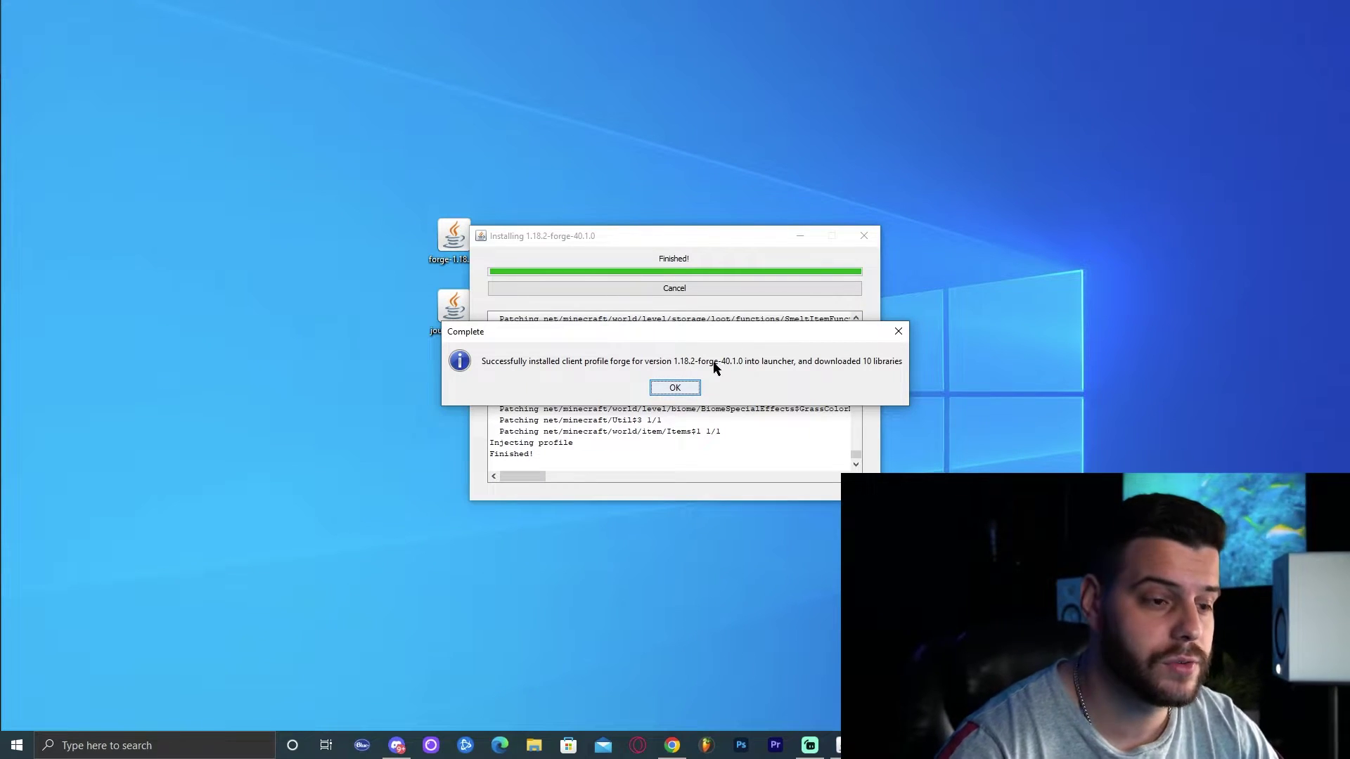
pyautogui.click(675, 388)
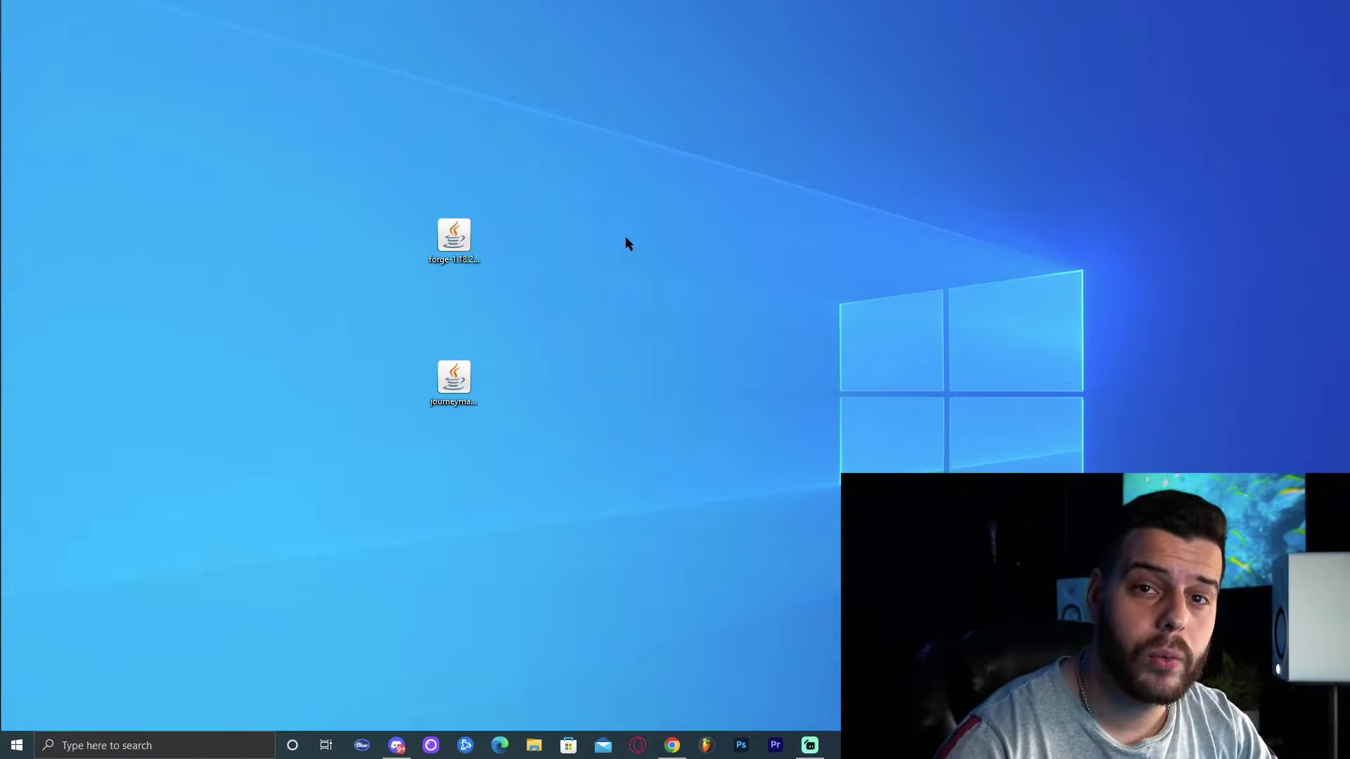
pyautogui.press('Delete')
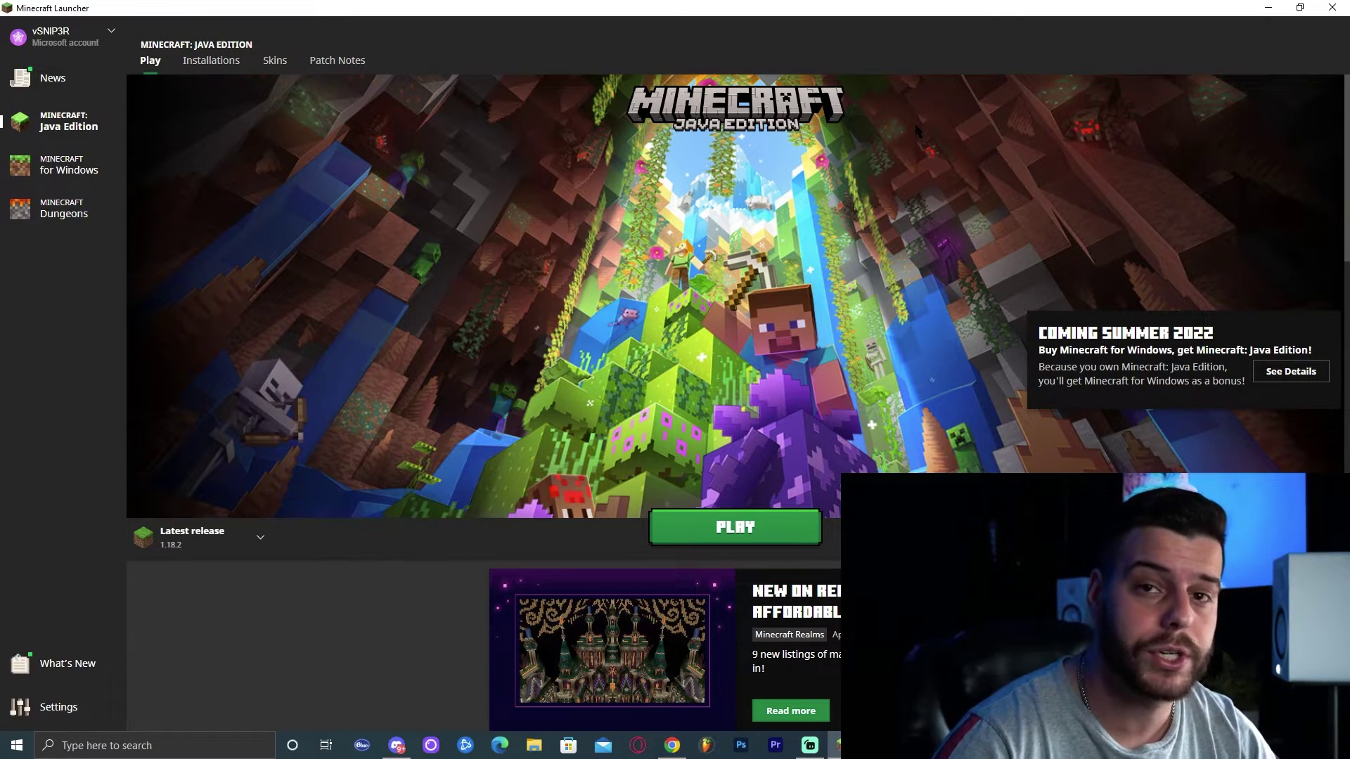
# Pick the forge 1.18.2-forge-40.1.0 installation, then open its .minecraft folder from Installations with Modded shown
pyautogui.click(258, 543)
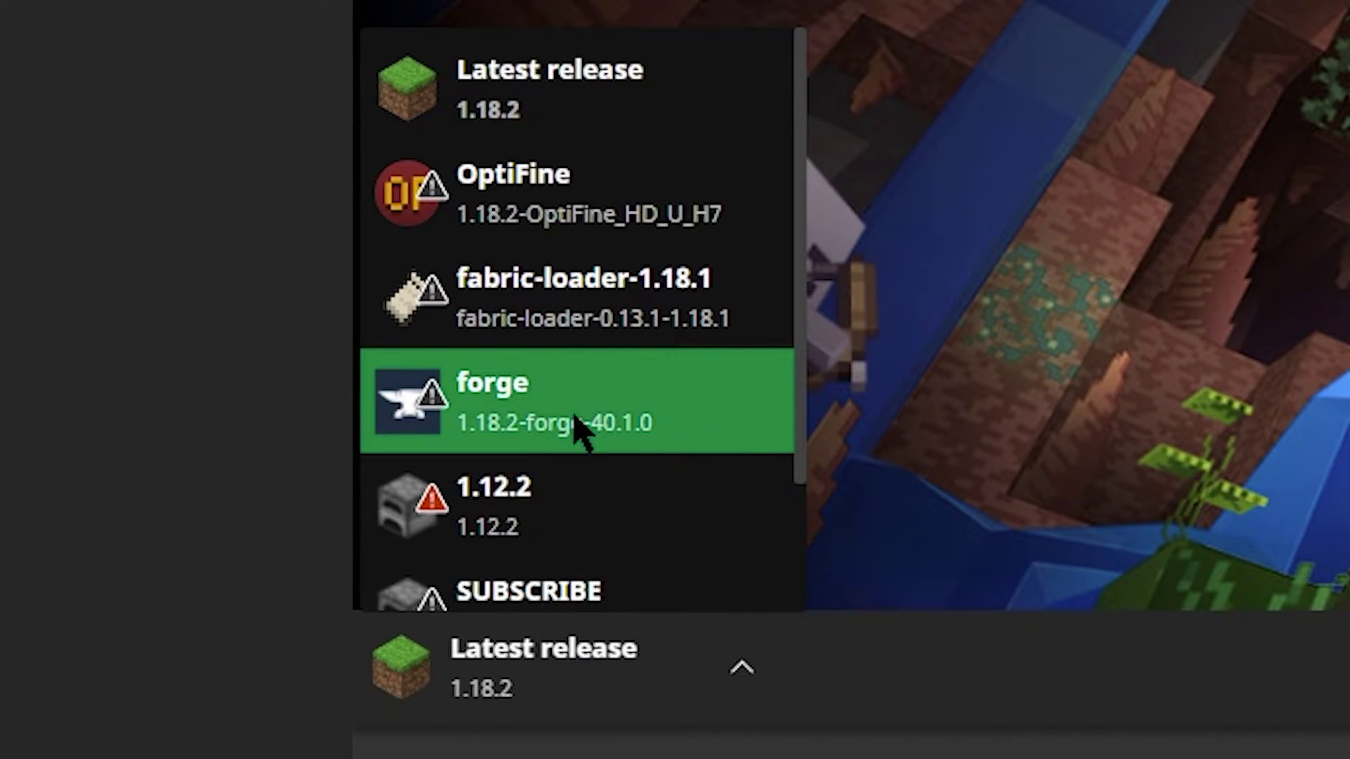
pyautogui.click(202, 454)
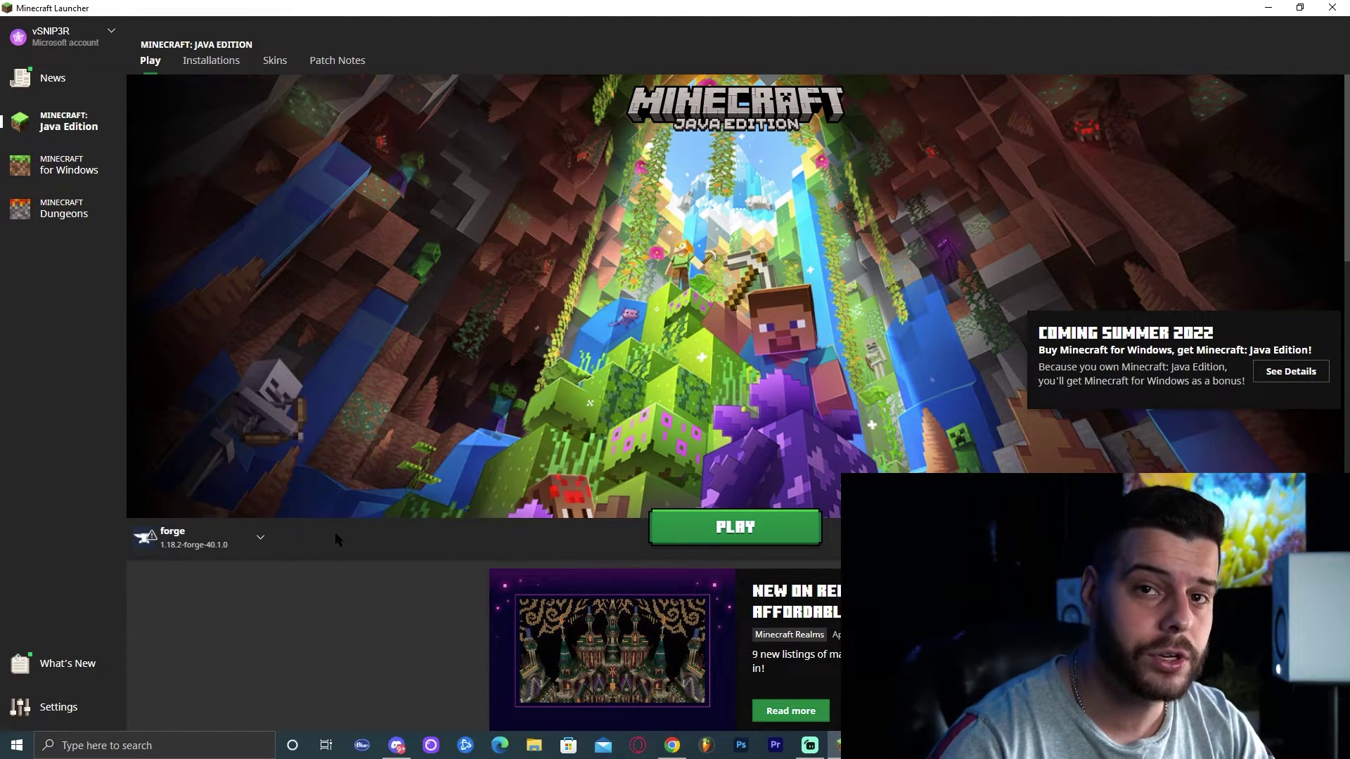
pyautogui.click(259, 543)
pyautogui.click(208, 67)
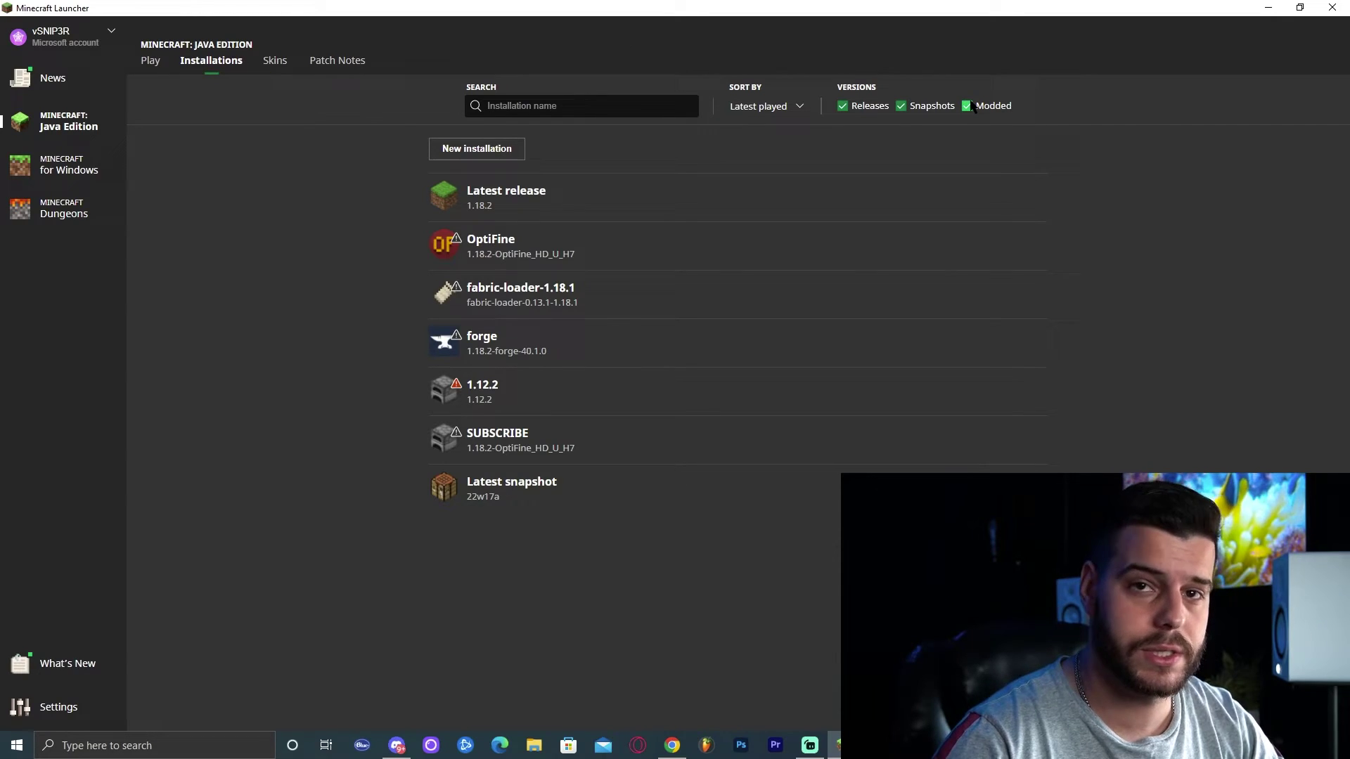
pyautogui.click(968, 106)
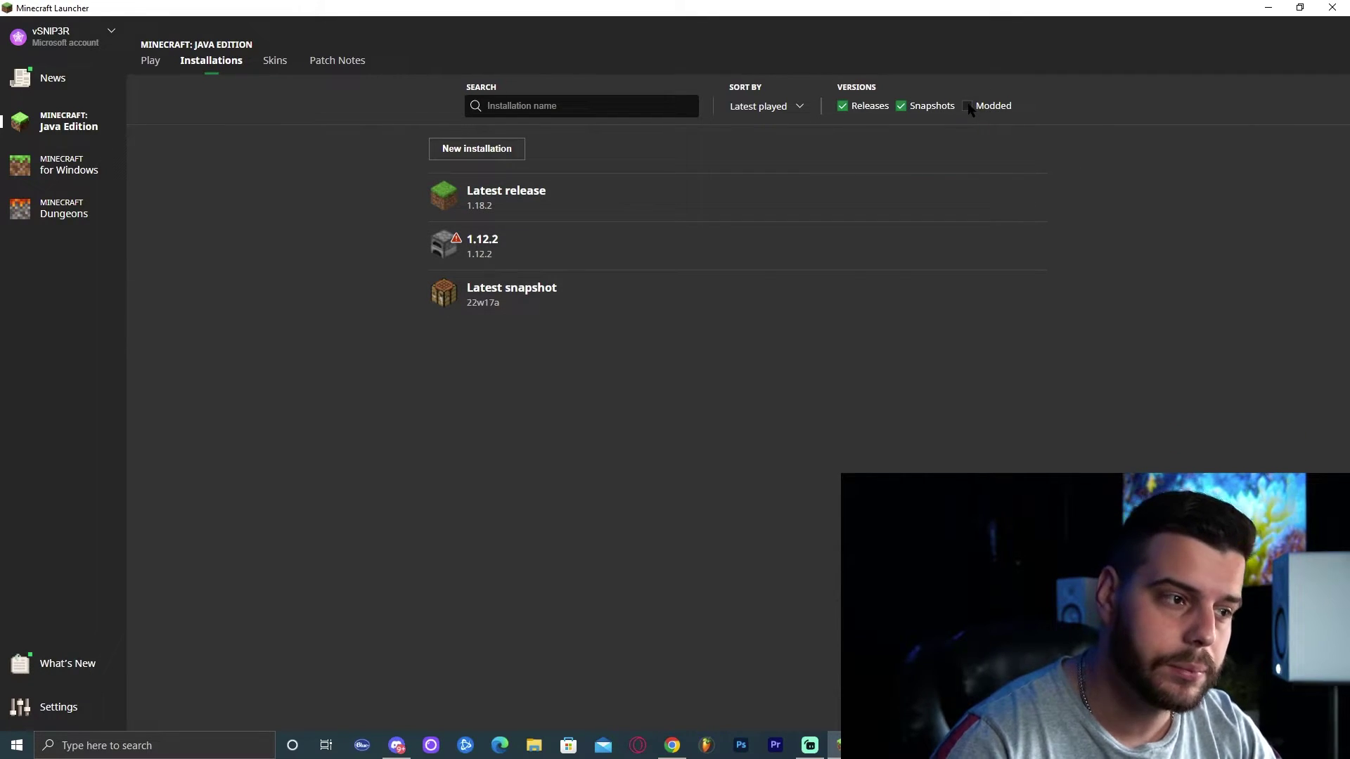
pyautogui.click(967, 106)
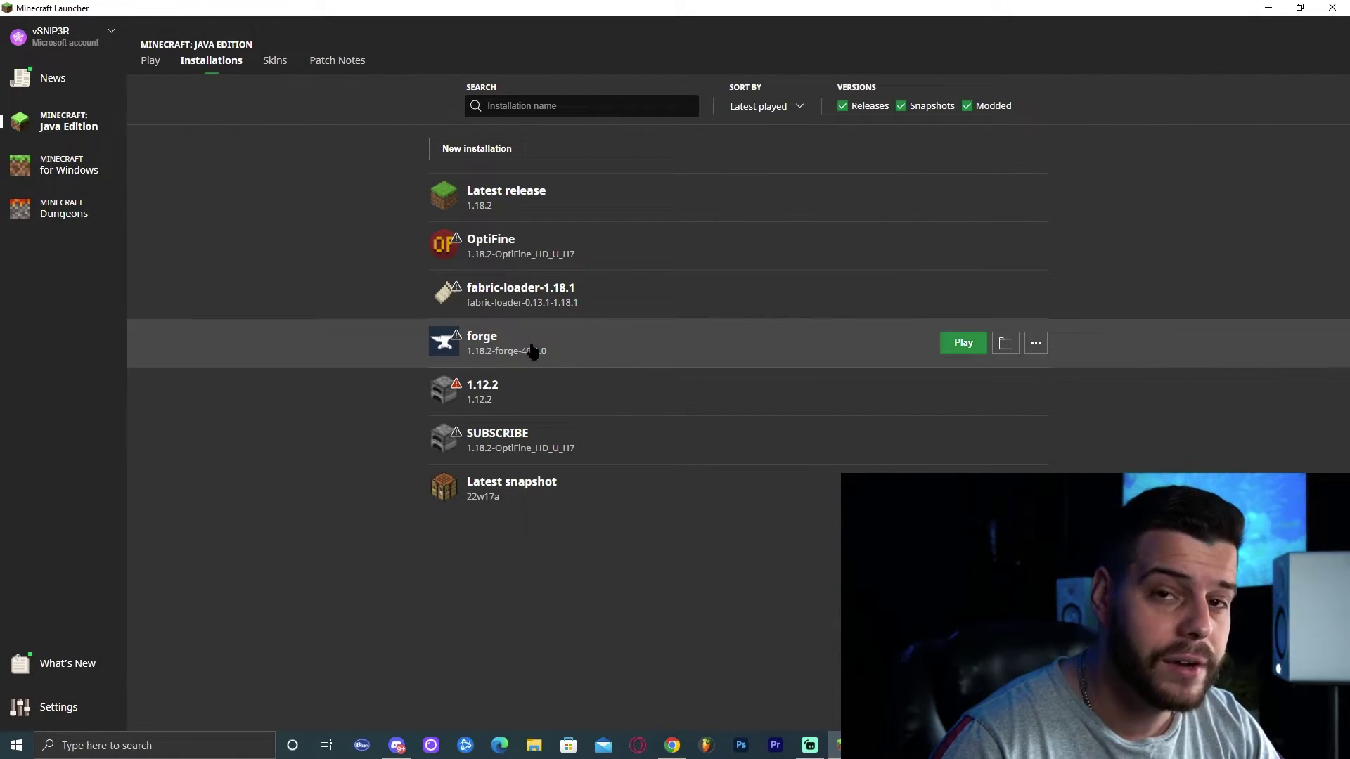
pyautogui.click(1006, 343)
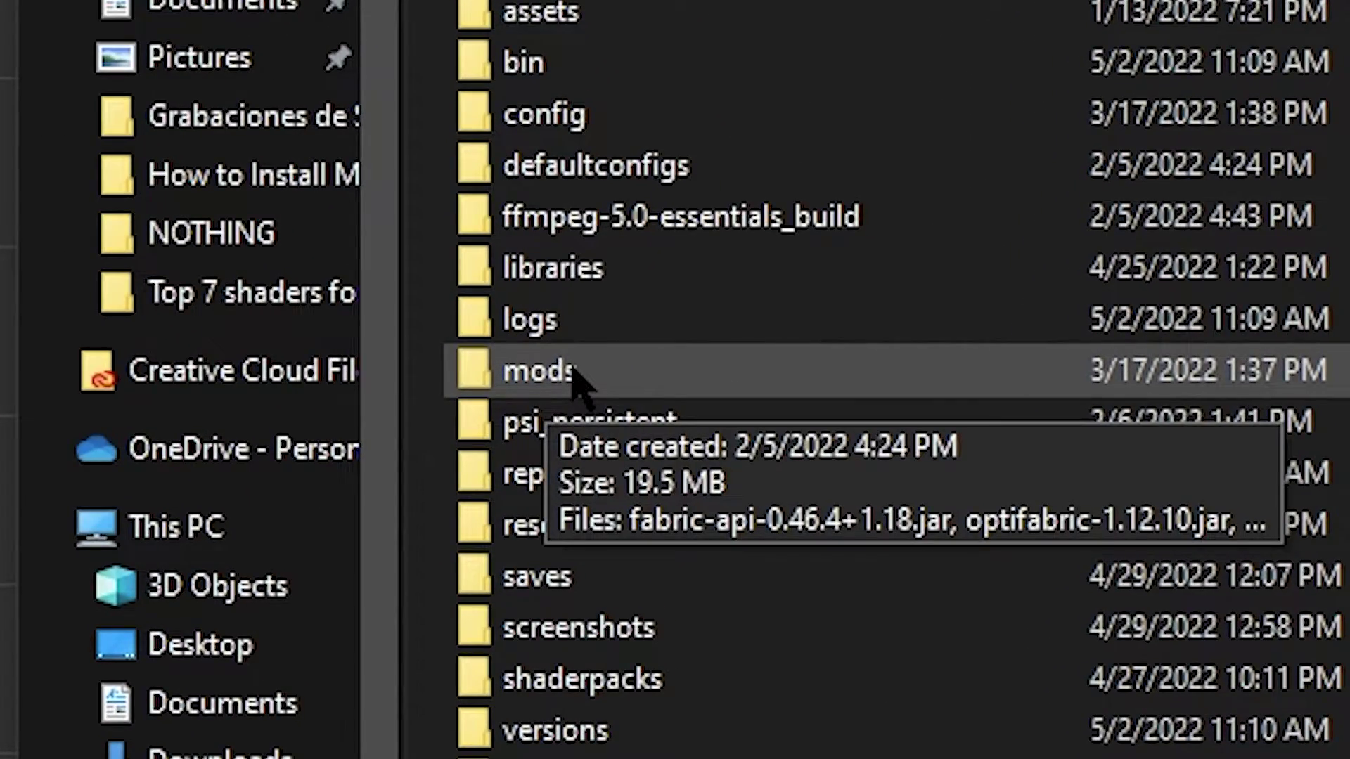
# Open the empty mods folder and drag the JourneyMap jar from the desktop into it
pyautogui.doubleClick(573, 367)
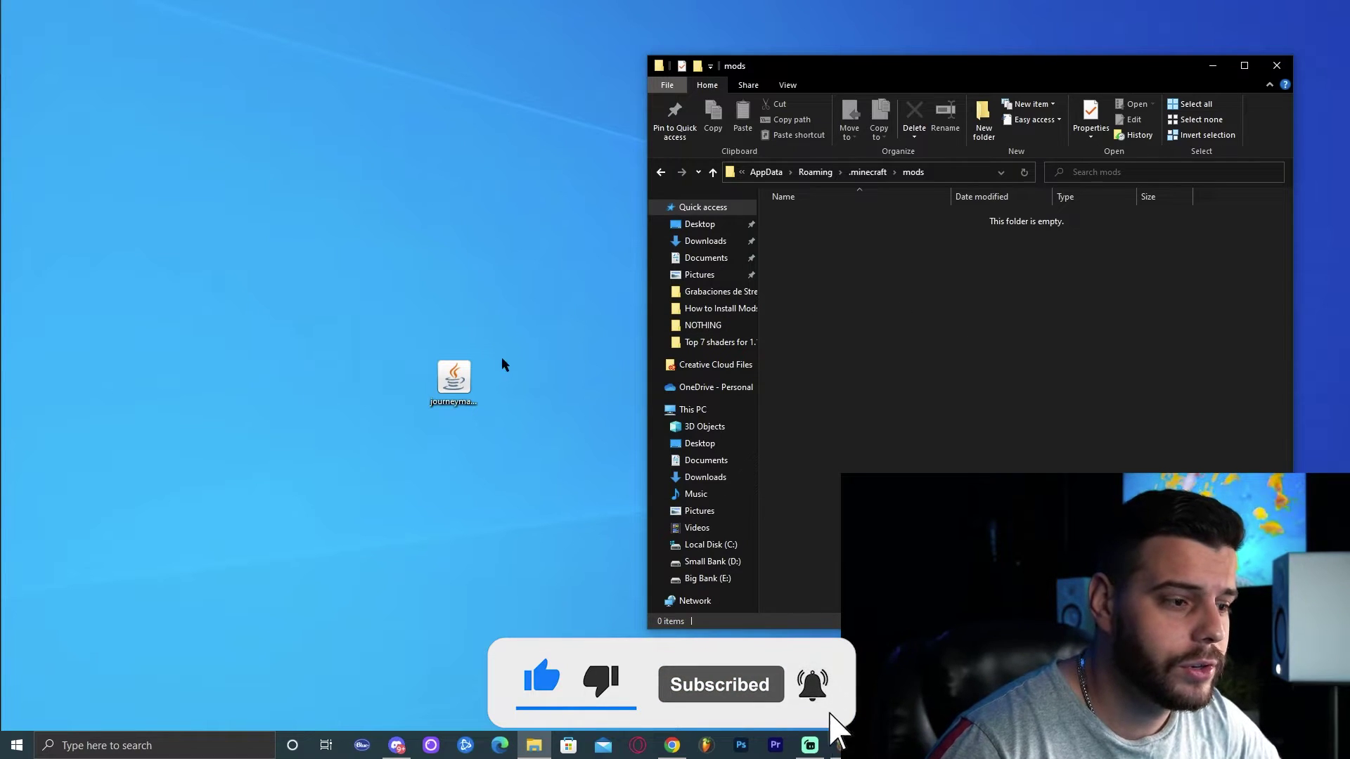
pyautogui.moveTo(447, 300); pyautogui.dragTo(500, 458)
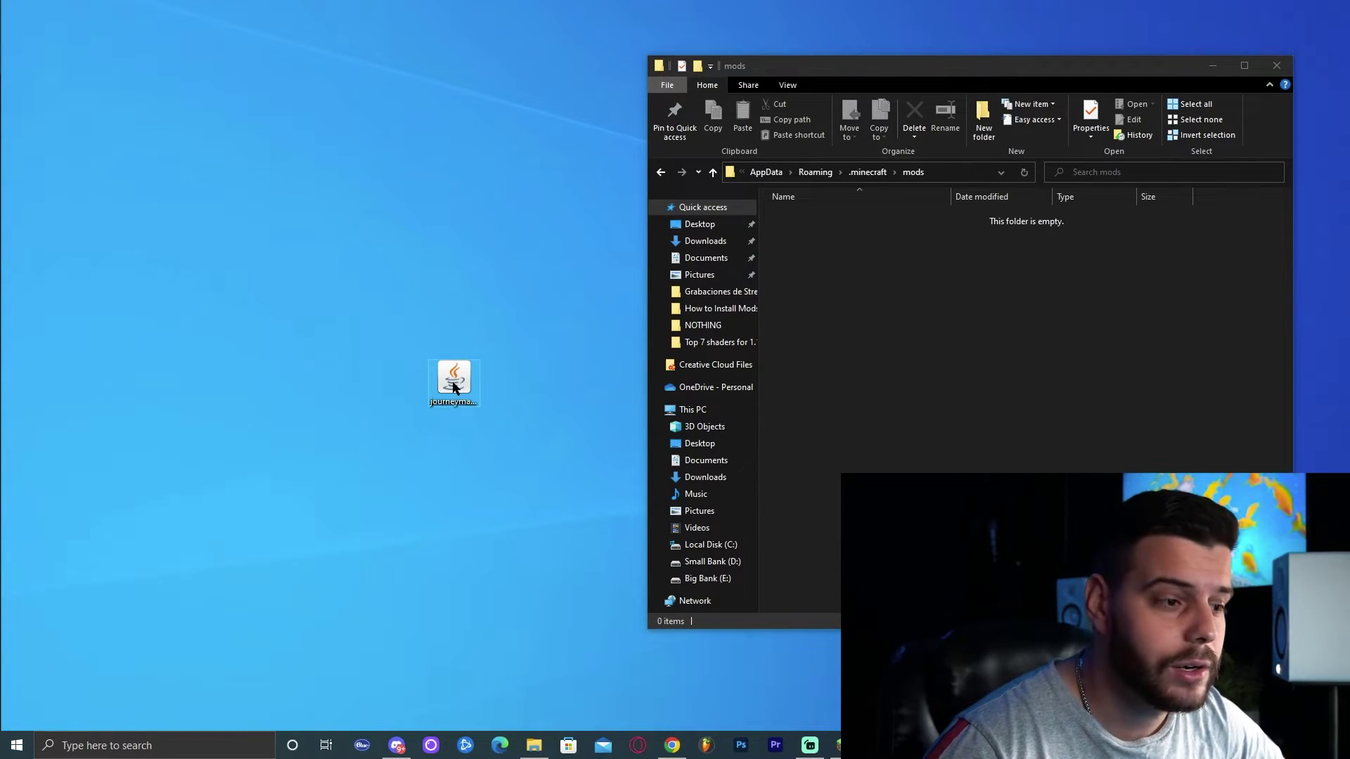
pyautogui.moveTo(450, 413); pyautogui.dragTo(974, 436)
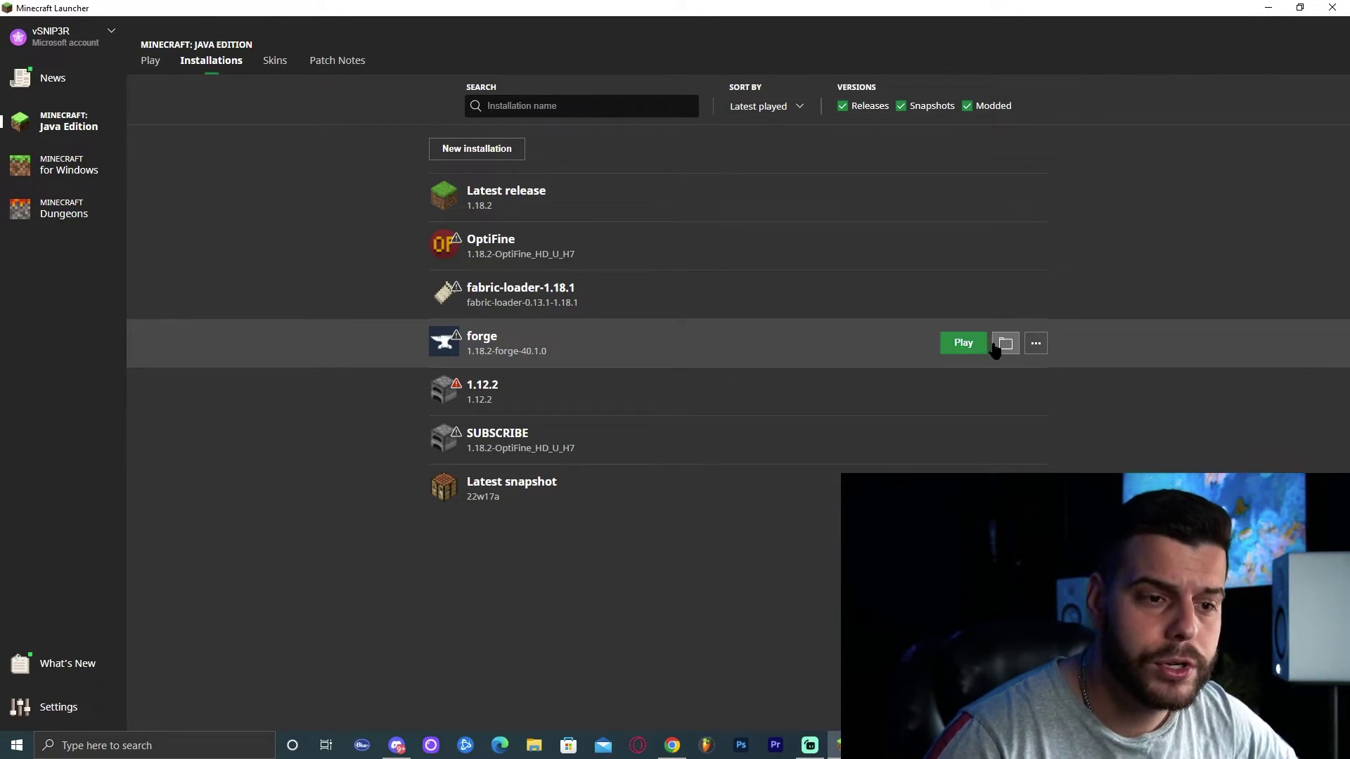
# Play the forge installation, ticking 'I understand the risks' so the modded warning won't return
pyautogui.click(151, 60)
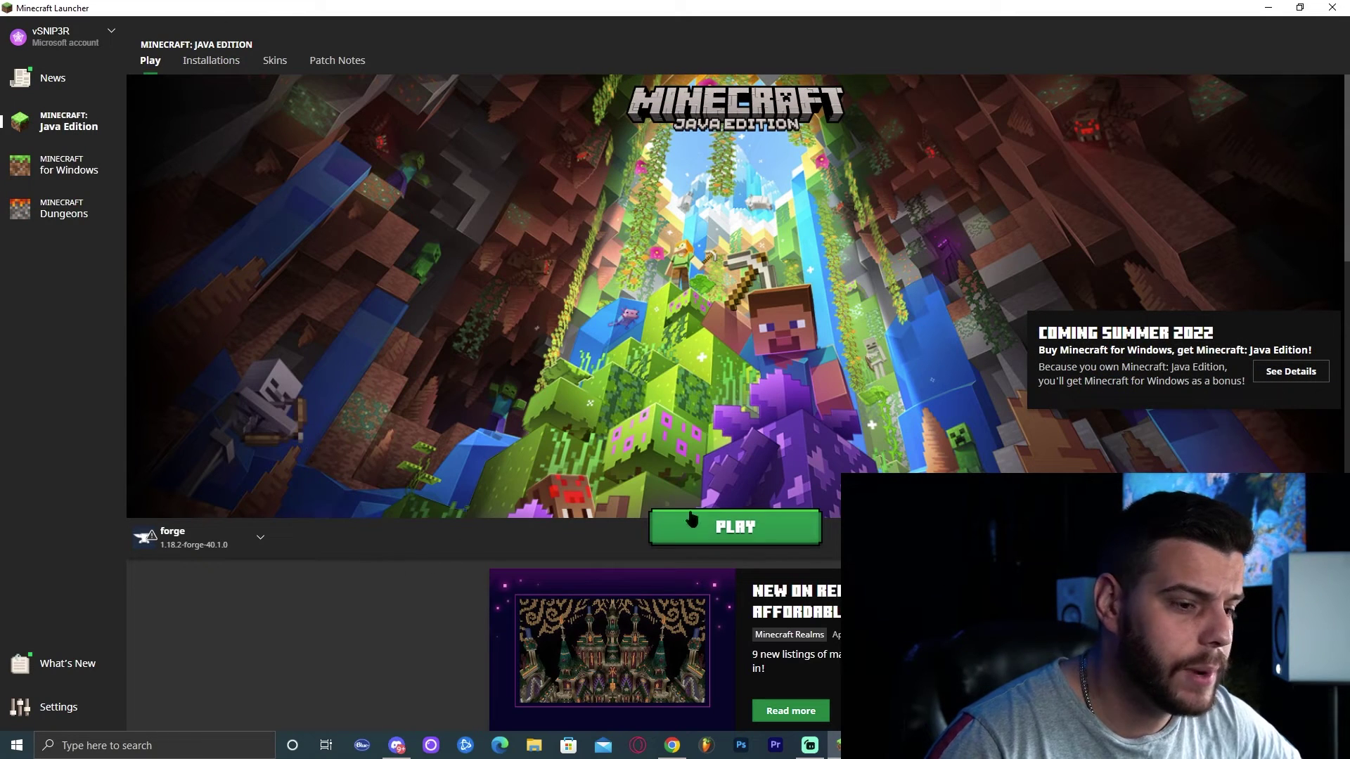
pyautogui.click(749, 526)
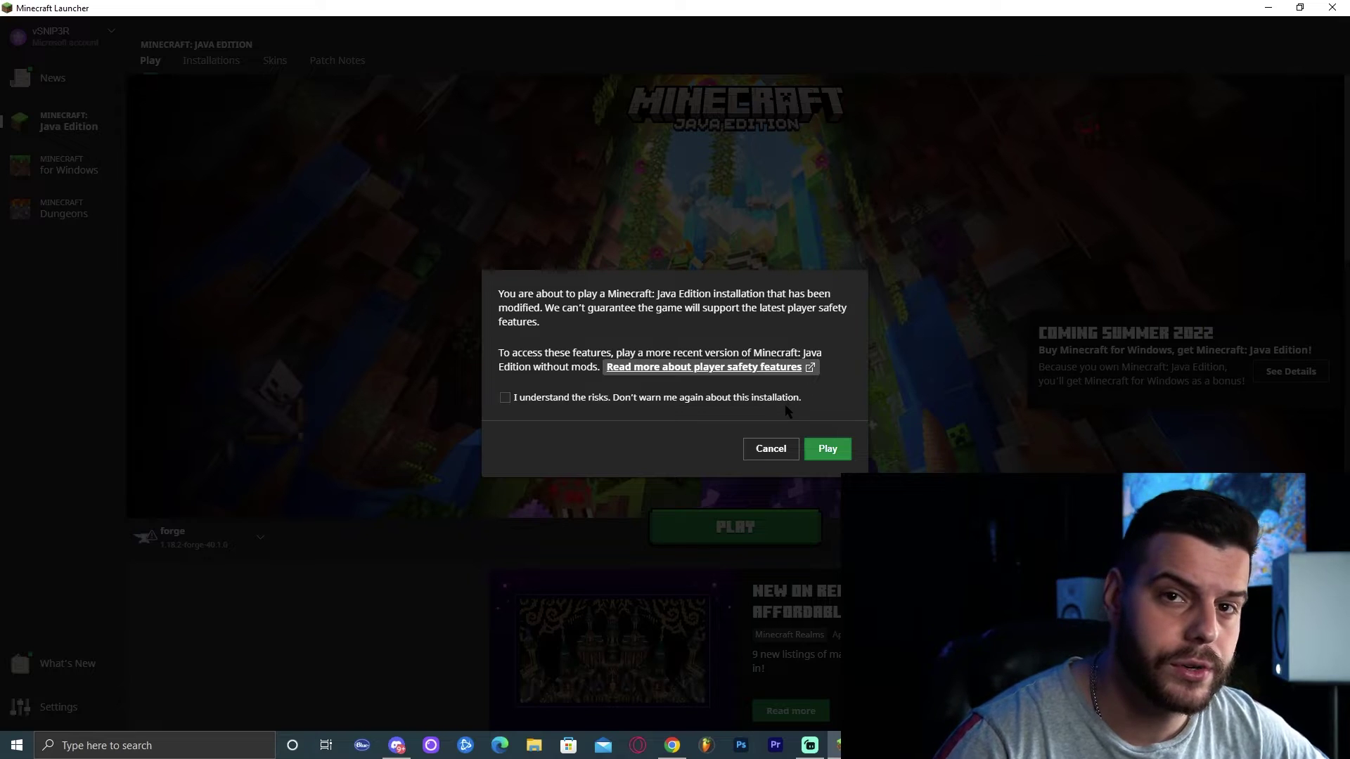
pyautogui.click(505, 398)
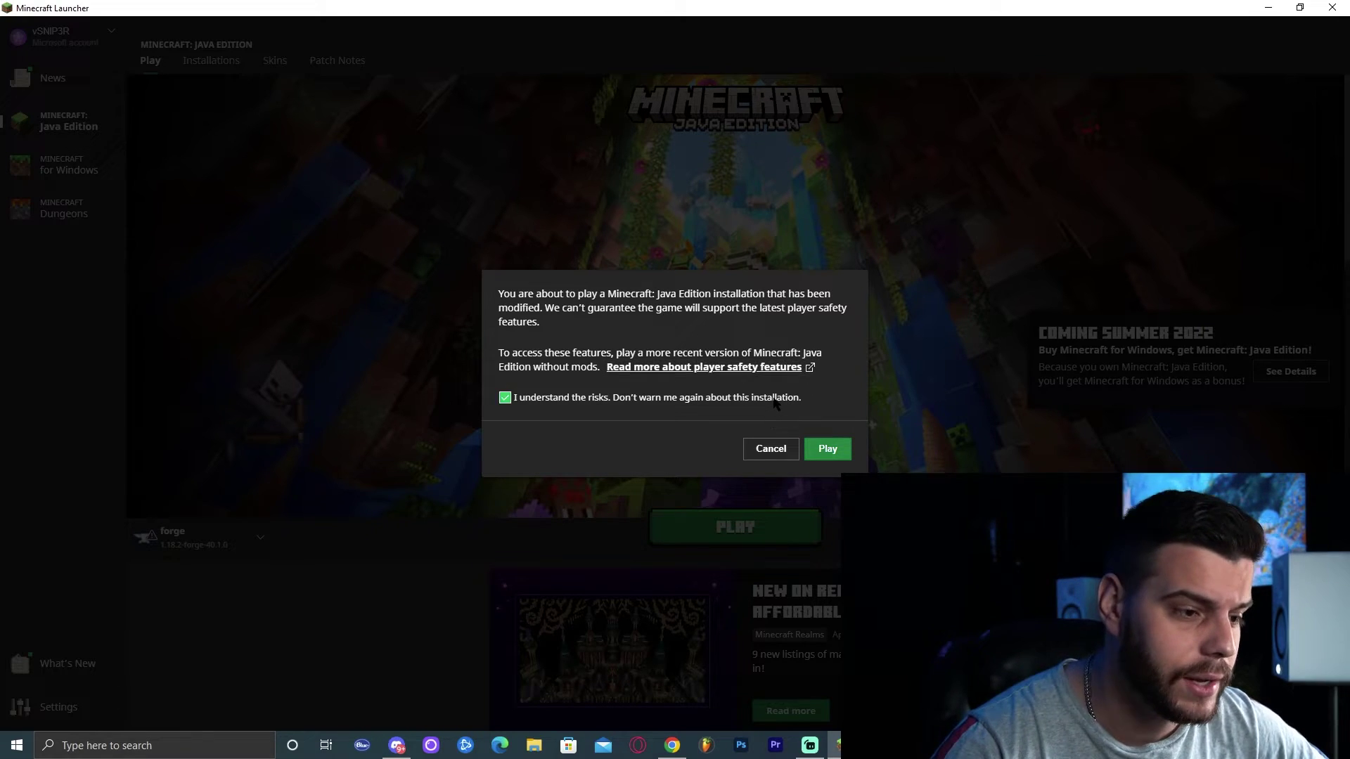
pyautogui.click(828, 449)
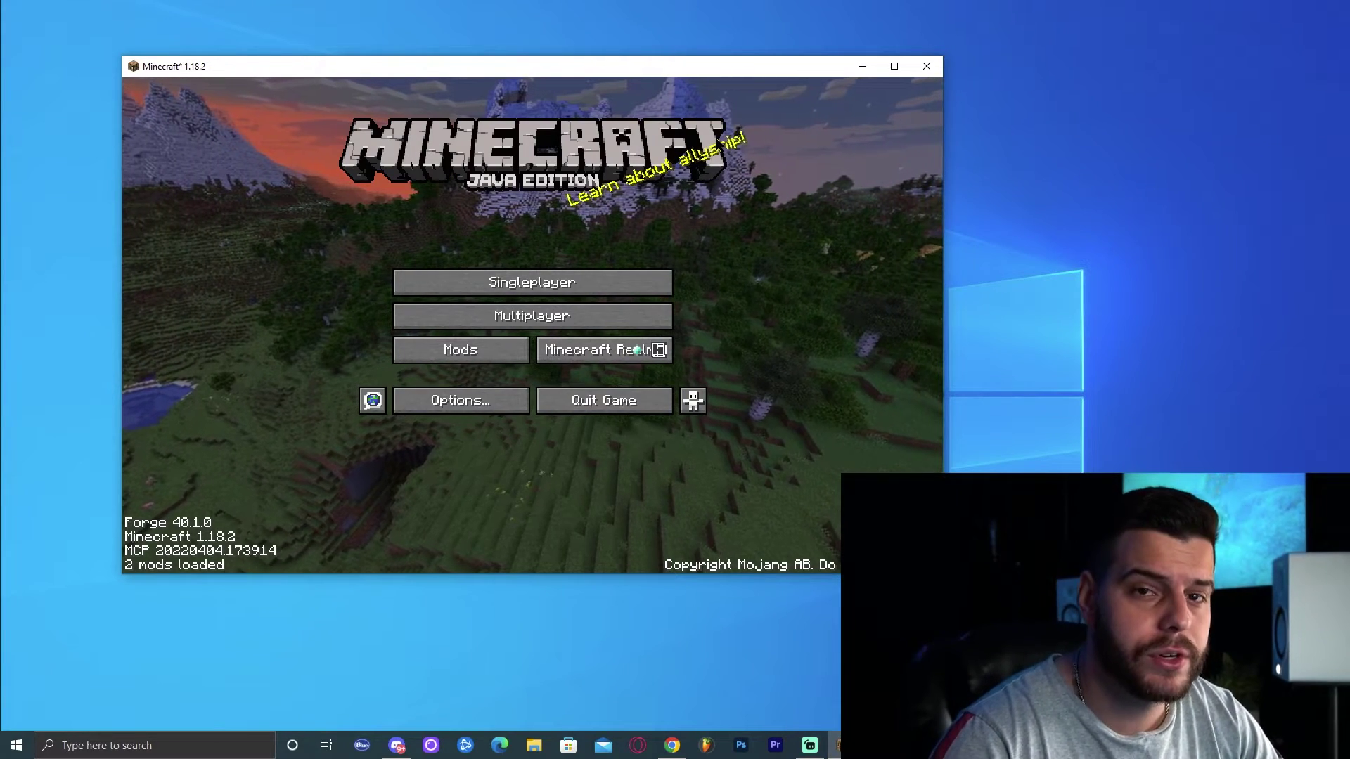
pyautogui.moveTo(723, 68); pyautogui.dragTo(730, 66)
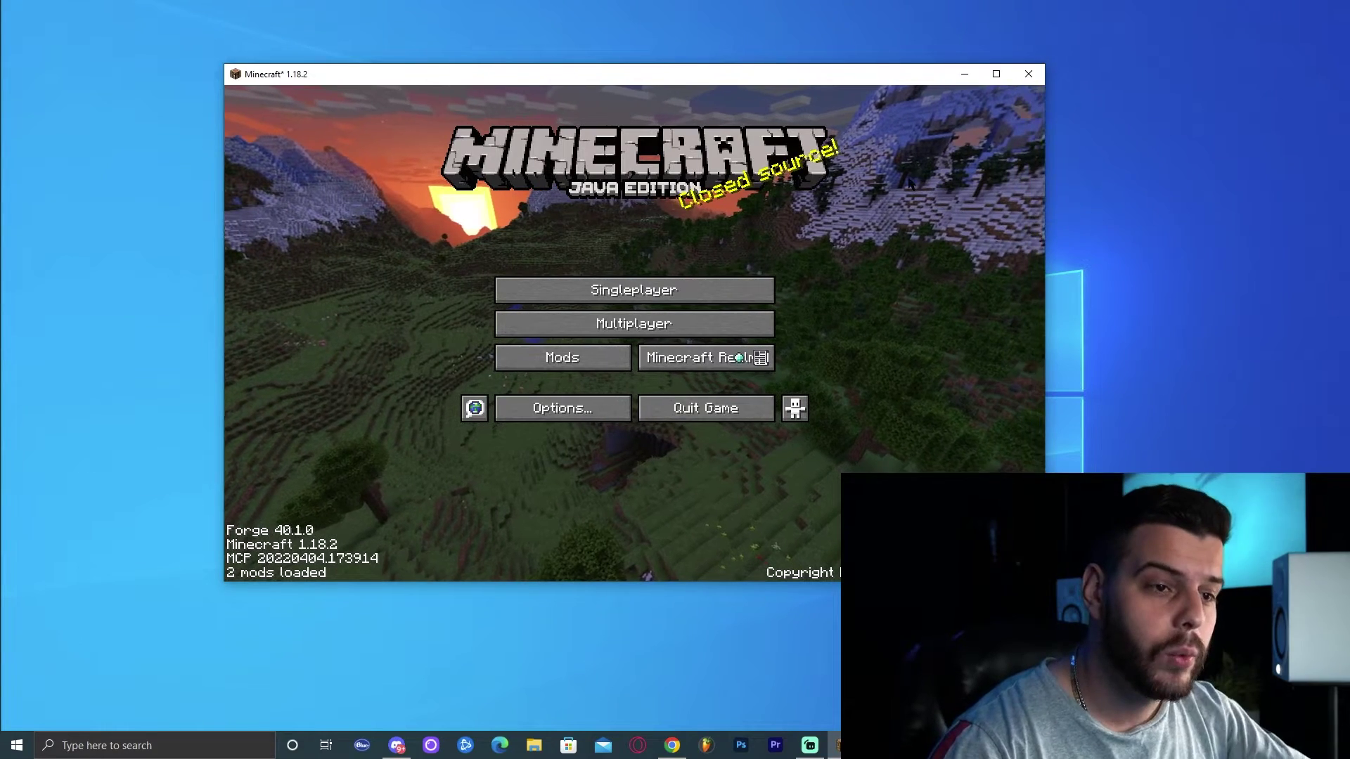
# Open the mods folder via Mods > Open mods folder and delete journeymap-1.18.2-5.8.2-fabric.jar
pyautogui.click(513, 356)
pyautogui.click(352, 567)
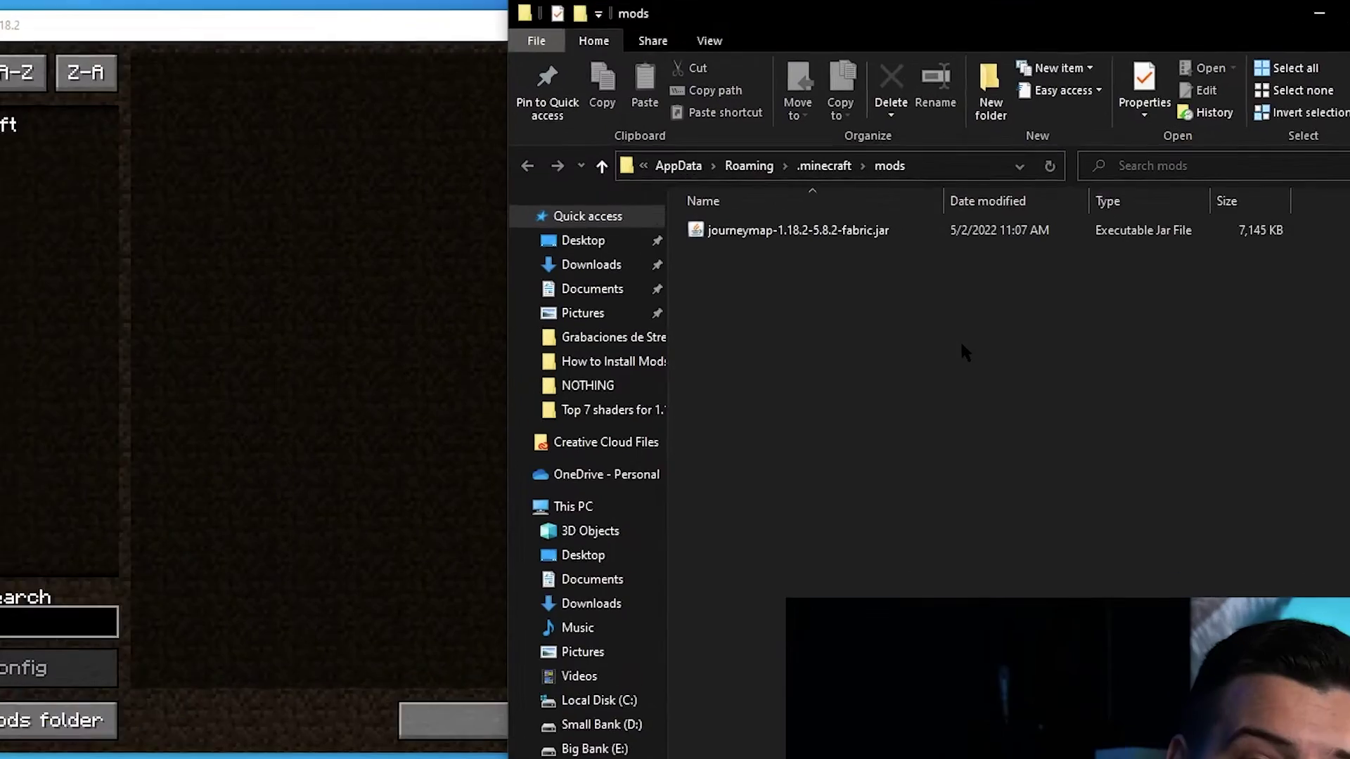
pyautogui.moveTo(963, 301); pyautogui.dragTo(914, 232)
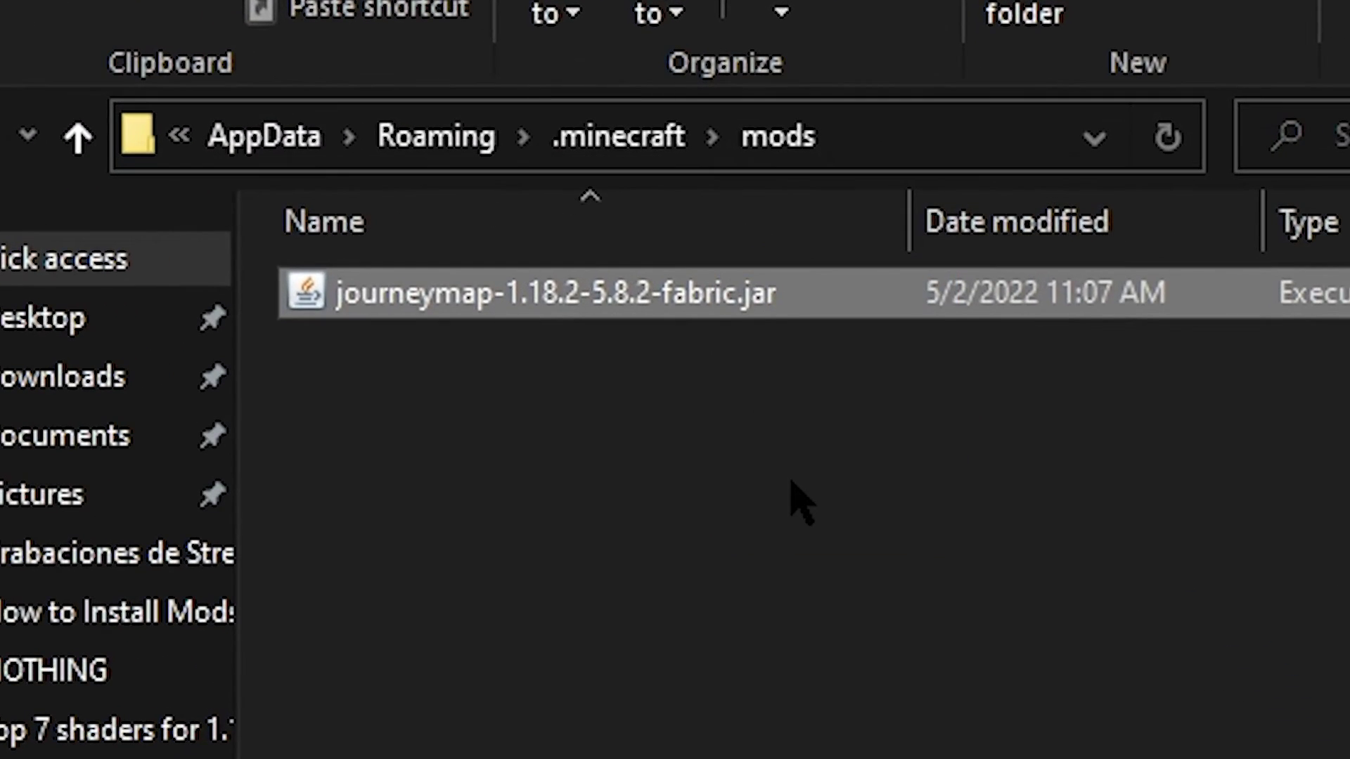
pyautogui.click(922, 270)
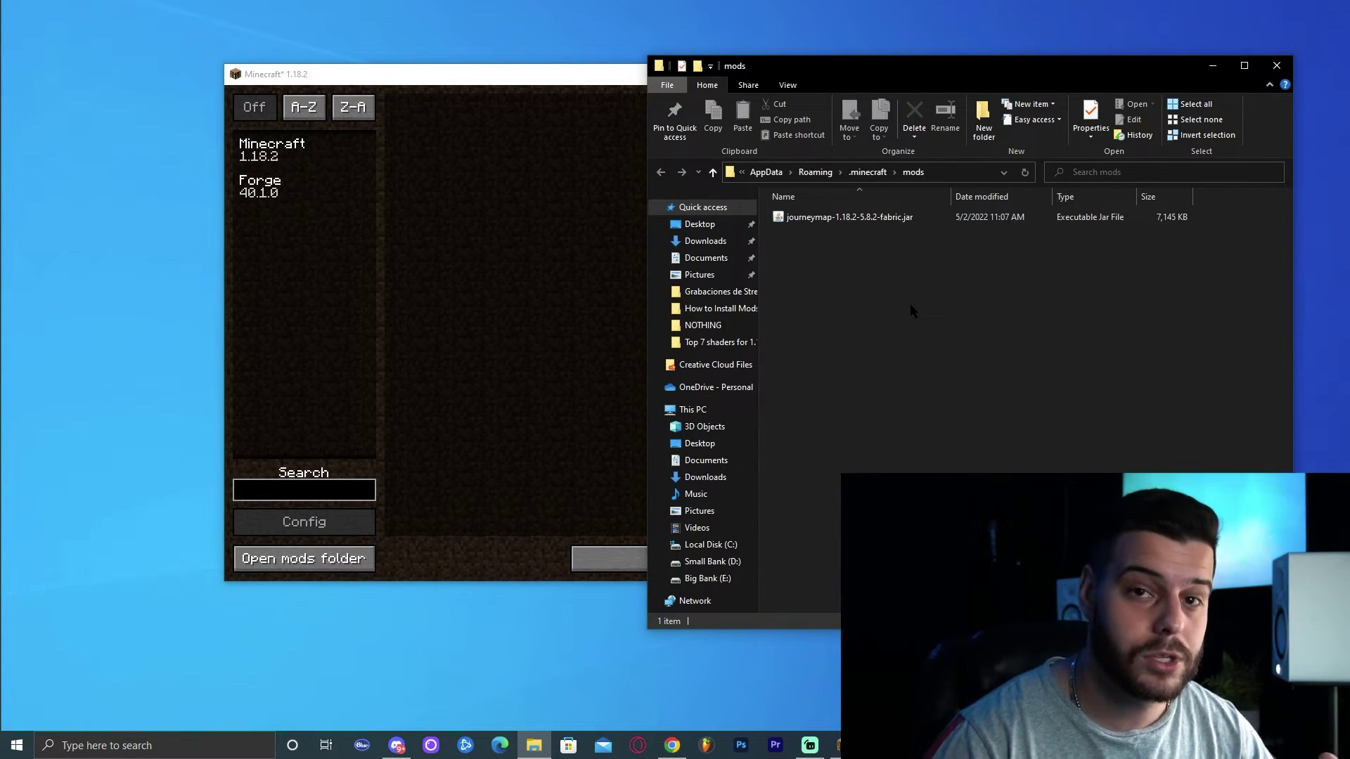
pyautogui.click(871, 218)
pyautogui.press('Delete')
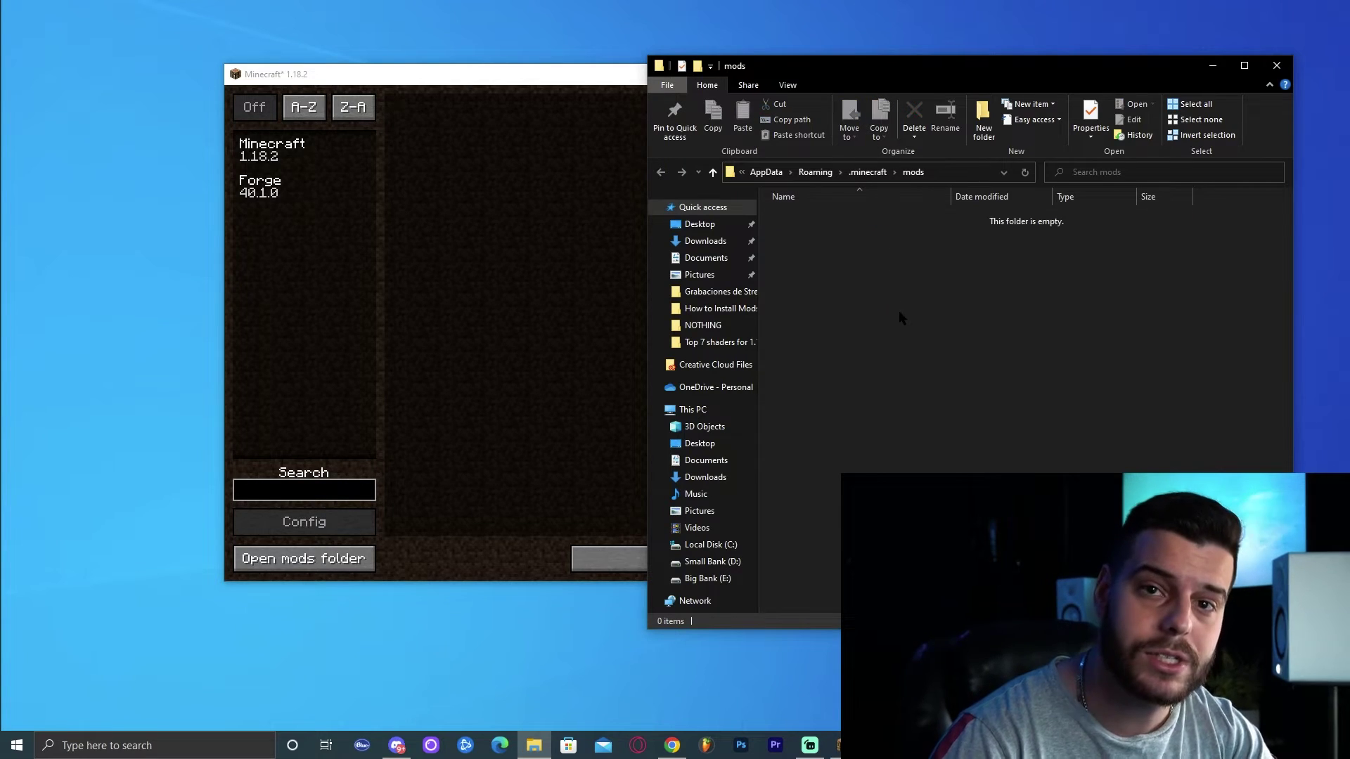
# Maximize the browser, return to the mod list, and download journeymap-1.18.2-5.8.2-forge from JourneyMap's Files
pyautogui.click(672, 745)
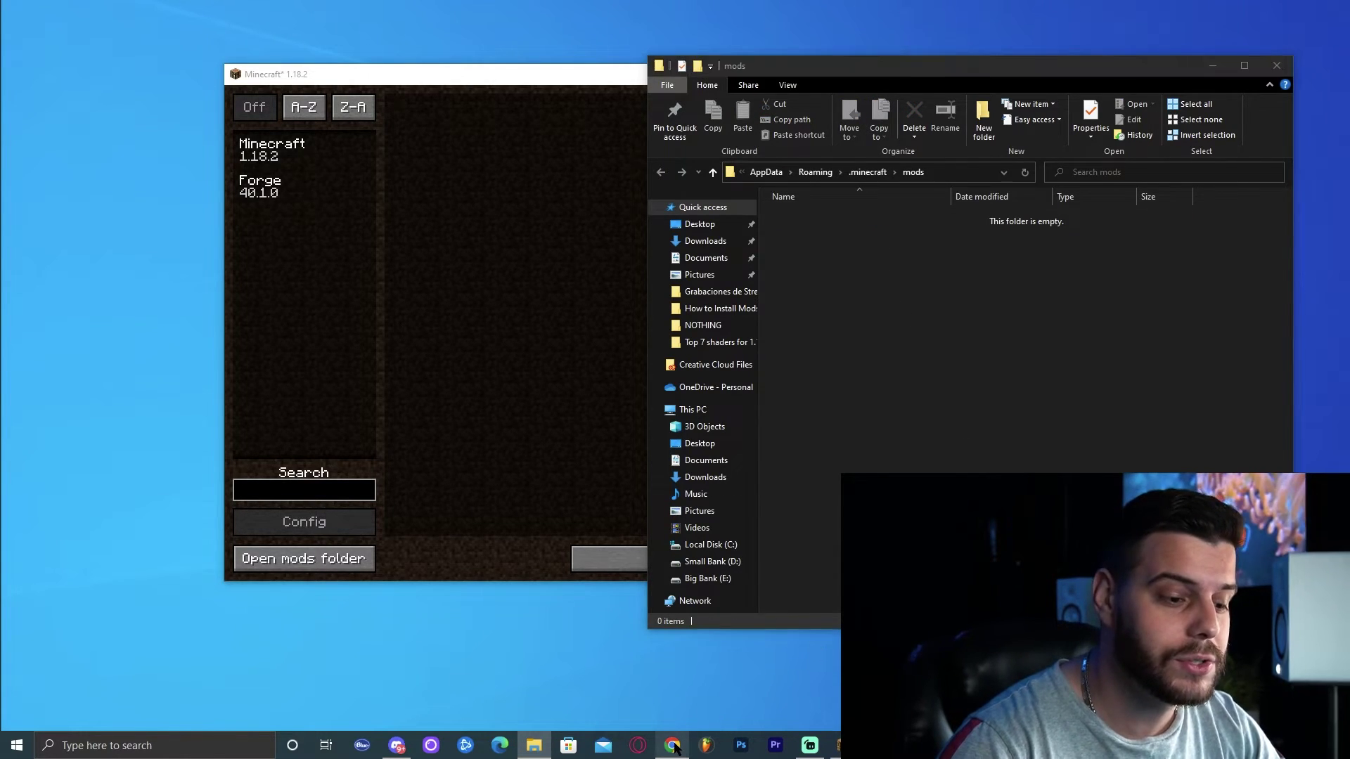
pyautogui.click(1210, 48)
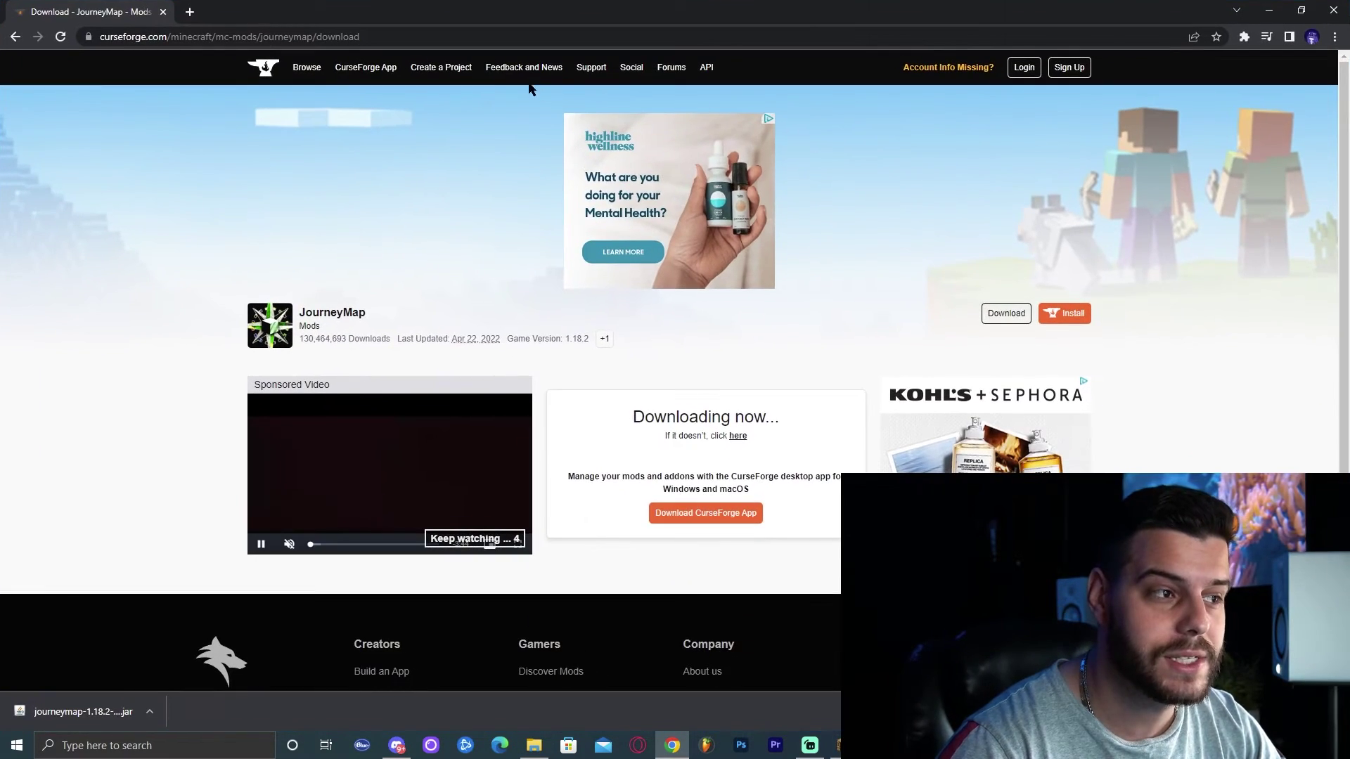
pyautogui.hotkey('alt', 'Left')
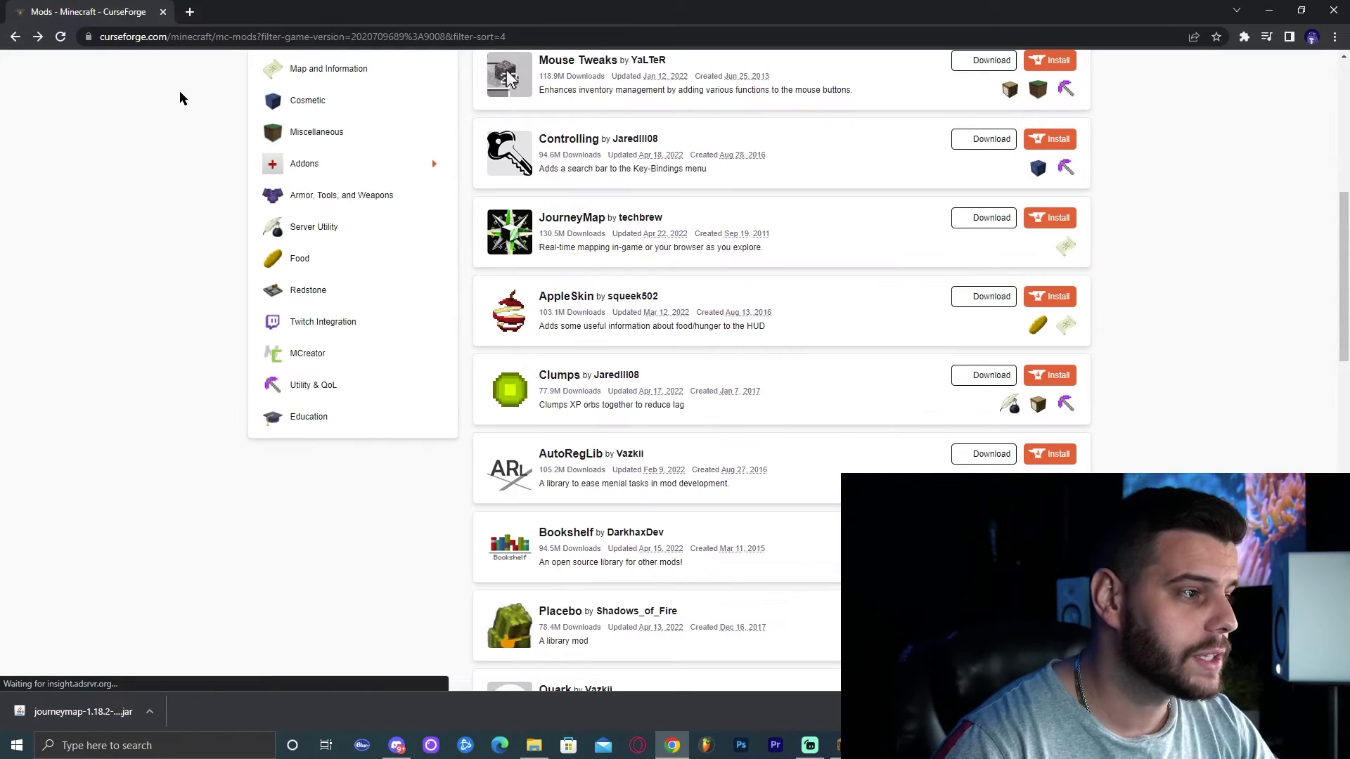
pyautogui.scroll(5, 967, 166)
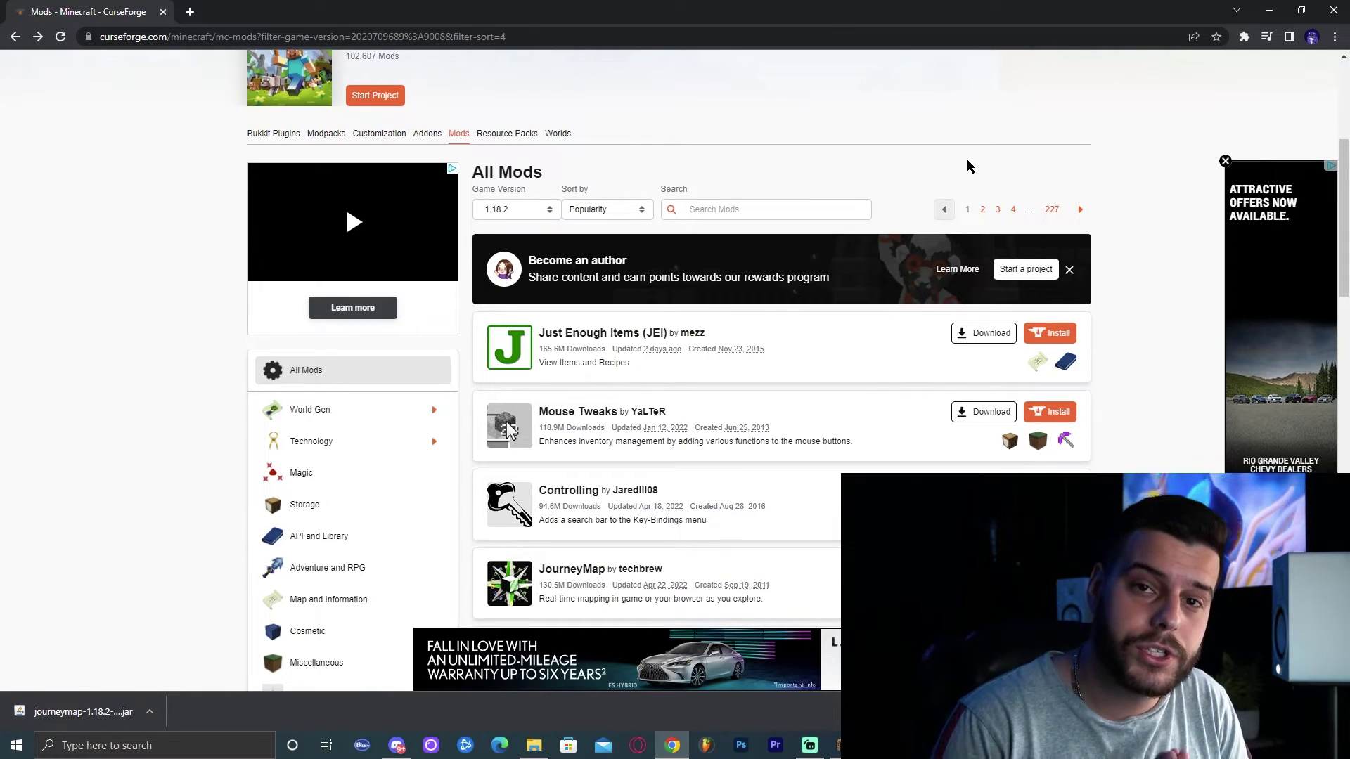
pyautogui.scroll(-3, 919, 340)
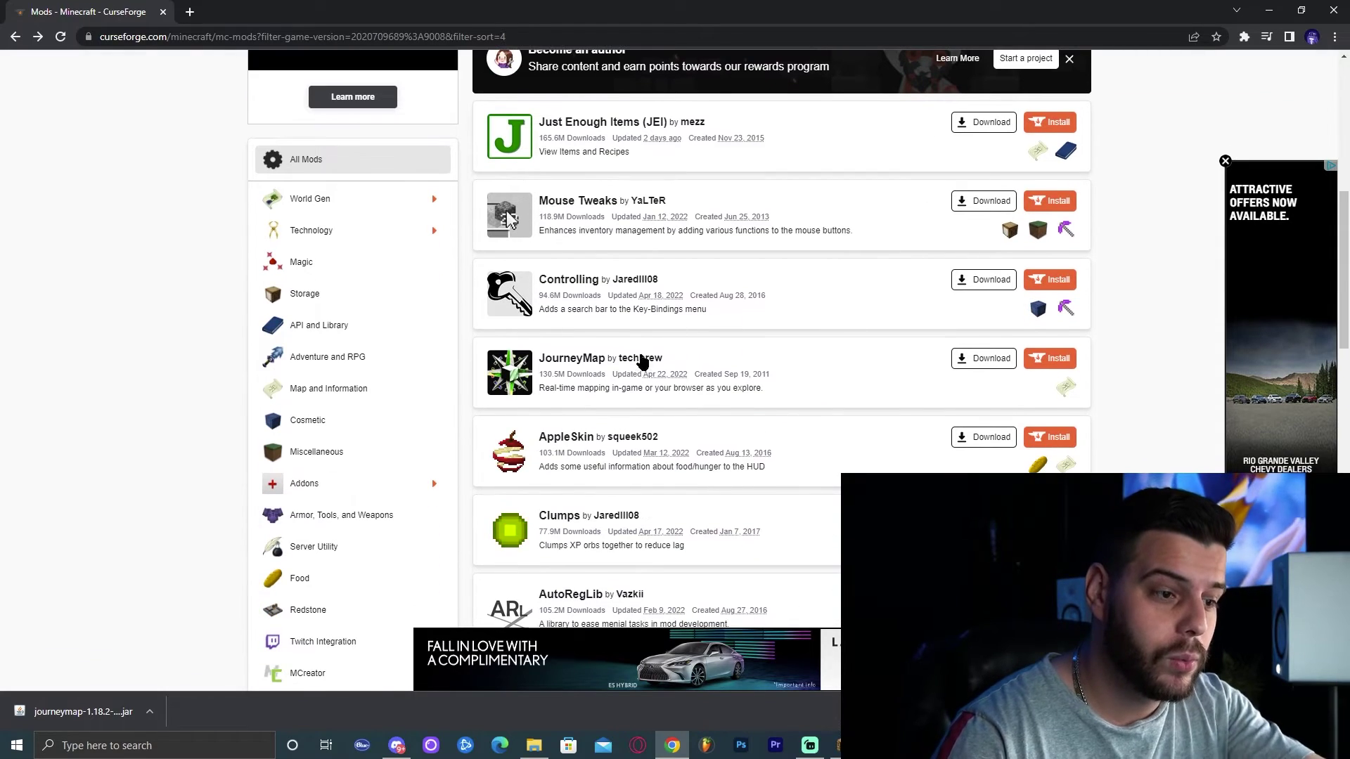
pyautogui.click(587, 359)
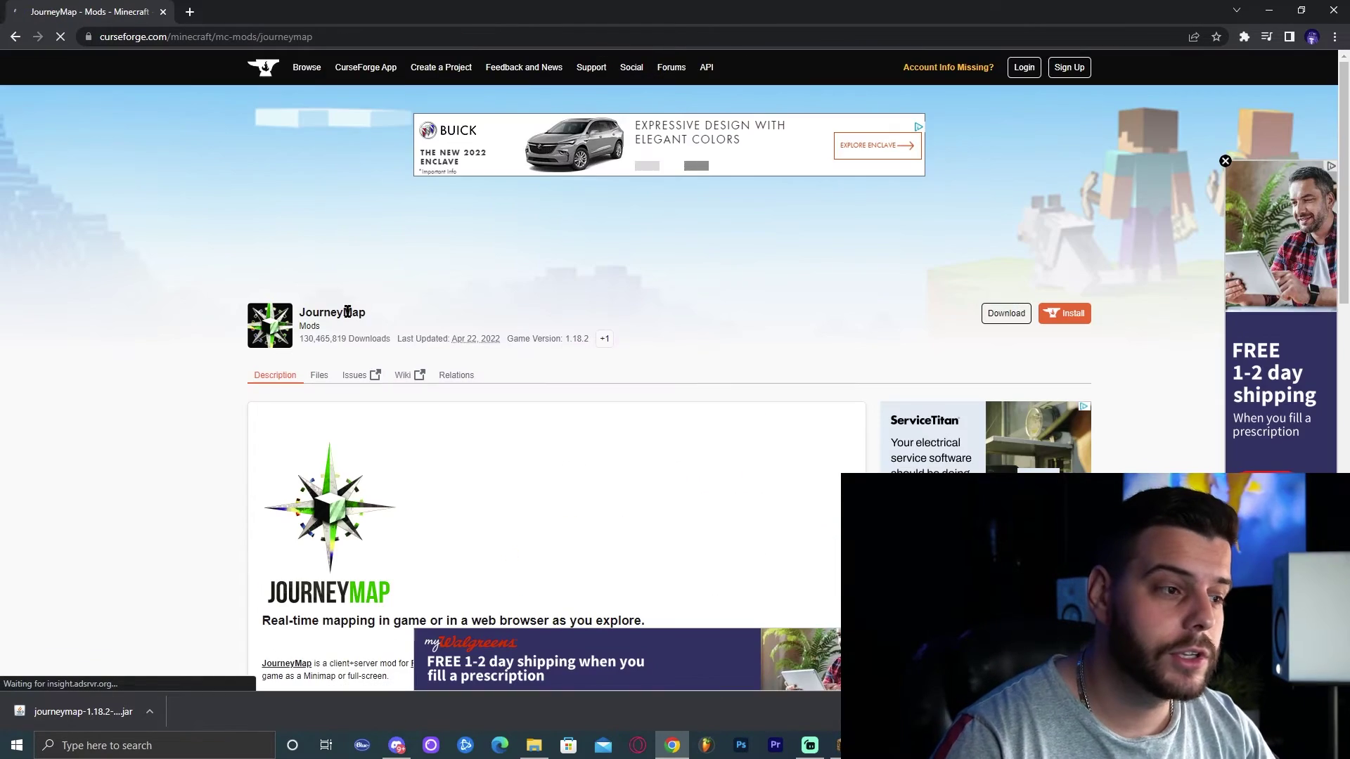
pyautogui.click(315, 385)
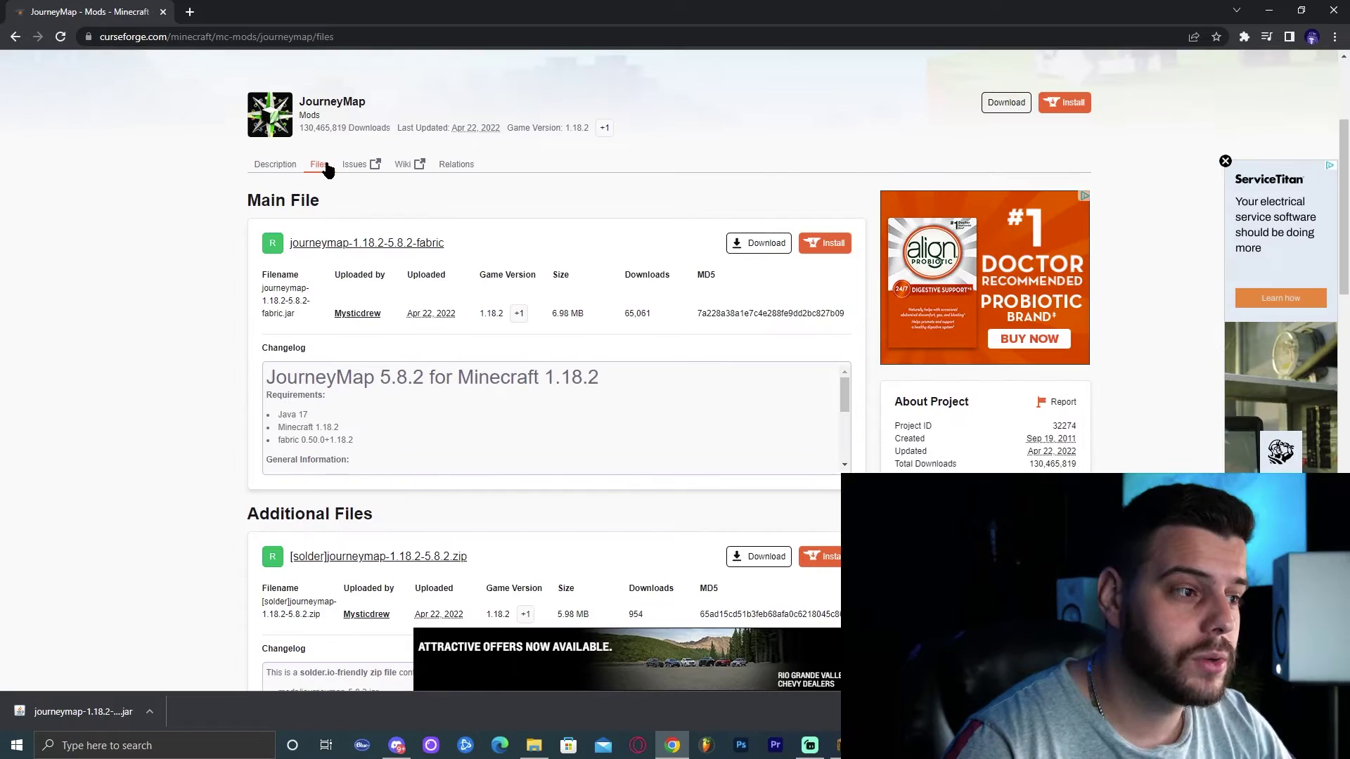
pyautogui.scroll(-8, 213, 254)
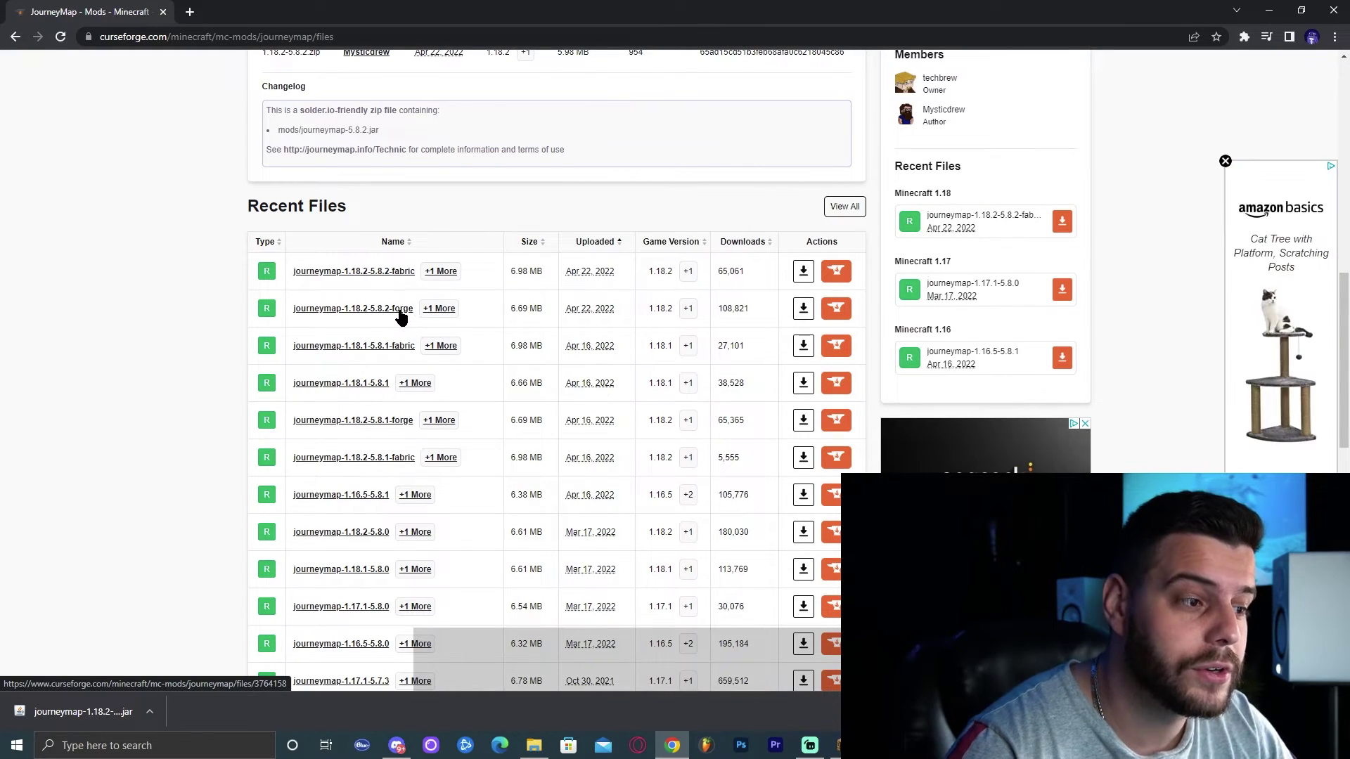
pyautogui.click(803, 310)
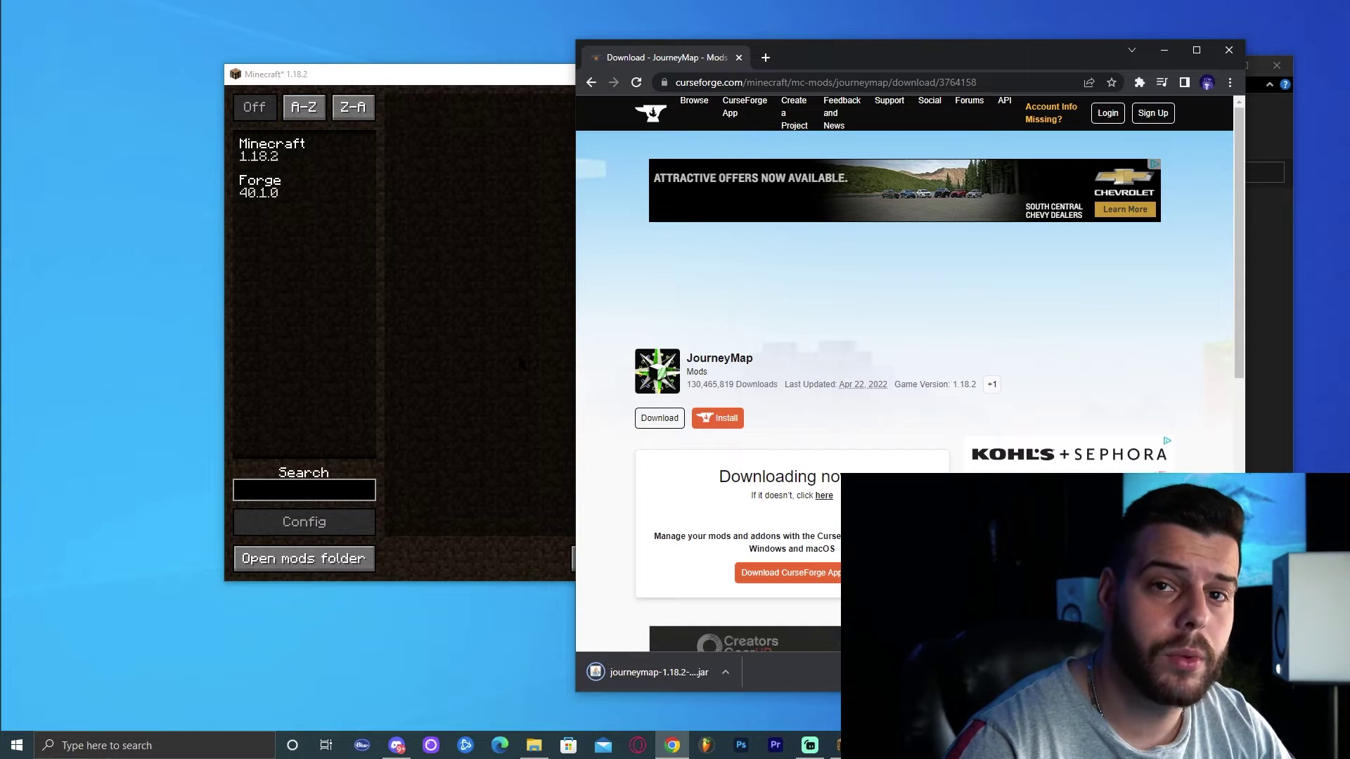
# Drag journeymap-1.18.2-5.8.2-forge.jar from Chrome's downloads into the mods folder and relaunch Minecraft
pyautogui.click(521, 362)
pyautogui.click(334, 557)
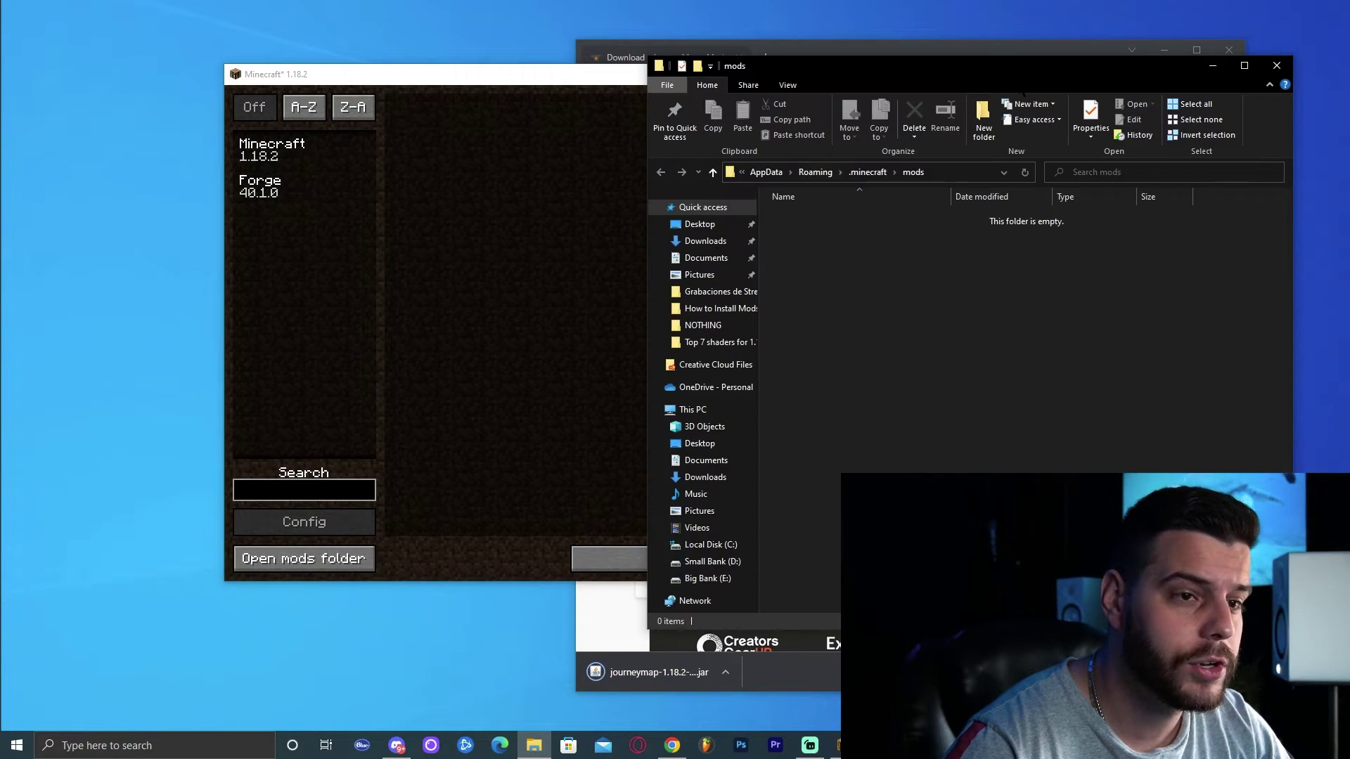
pyautogui.moveTo(1111, 68); pyautogui.dragTo(713, 81)
pyautogui.moveTo(1064, 49); pyautogui.dragTo(1136, 45)
pyautogui.moveTo(730, 668); pyautogui.dragTo(522, 503)
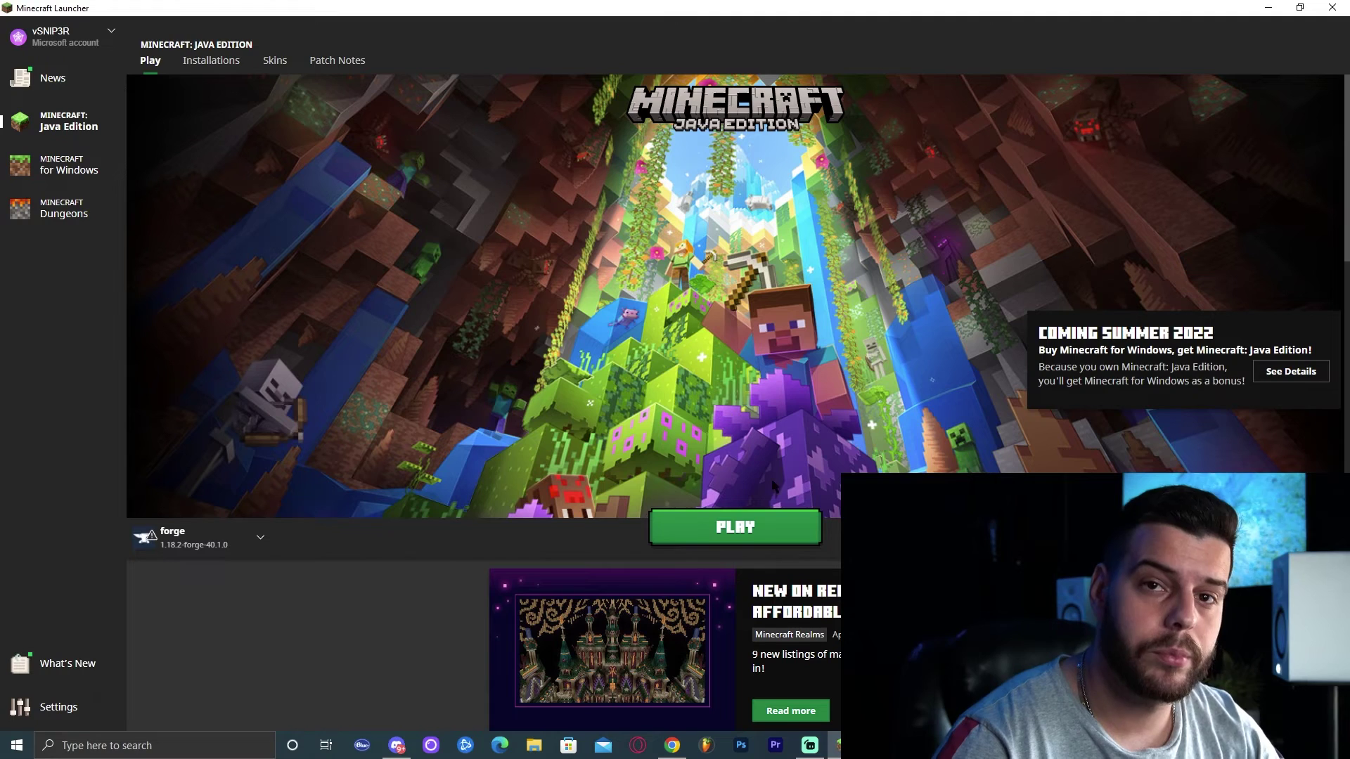
pyautogui.click(735, 527)
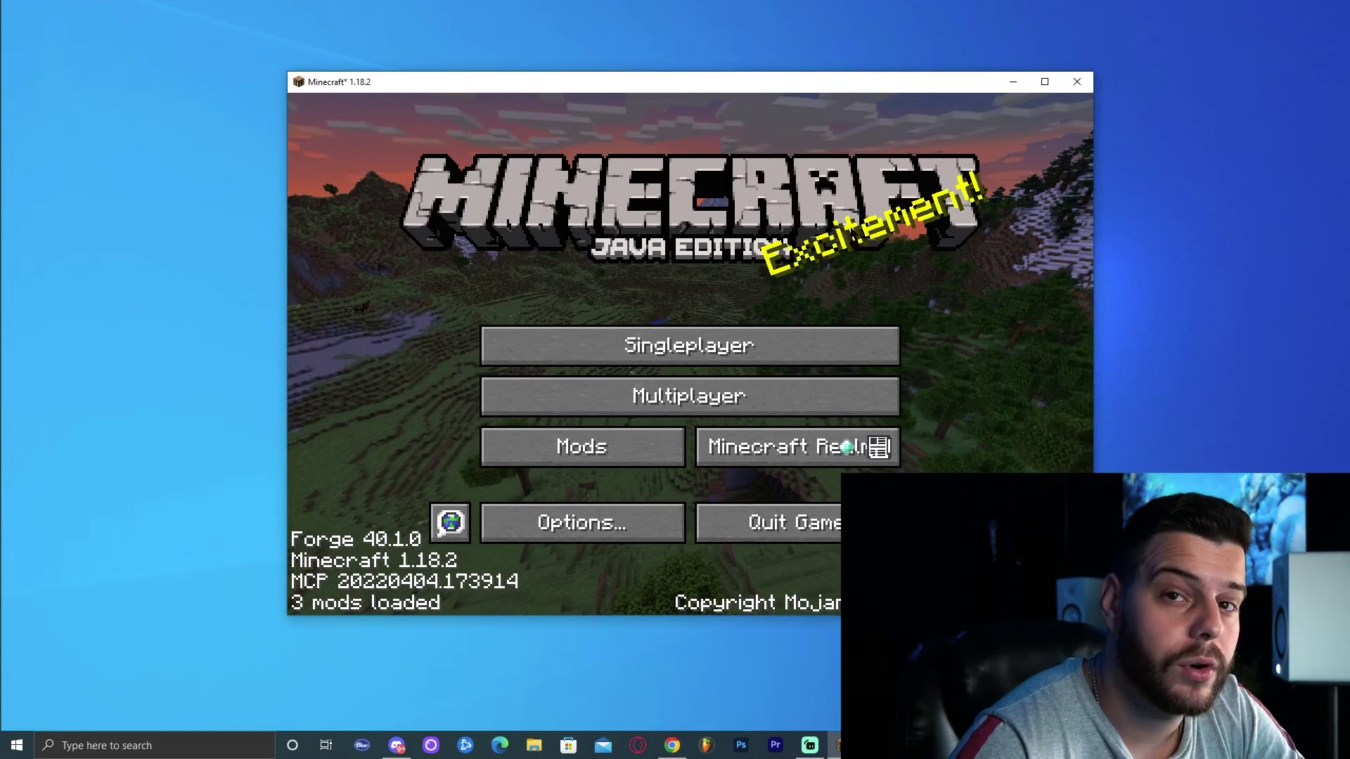
# Check Journeymap 5.8.2 in the Mods list, then load the first singleplayer New World
pyautogui.click(640, 449)
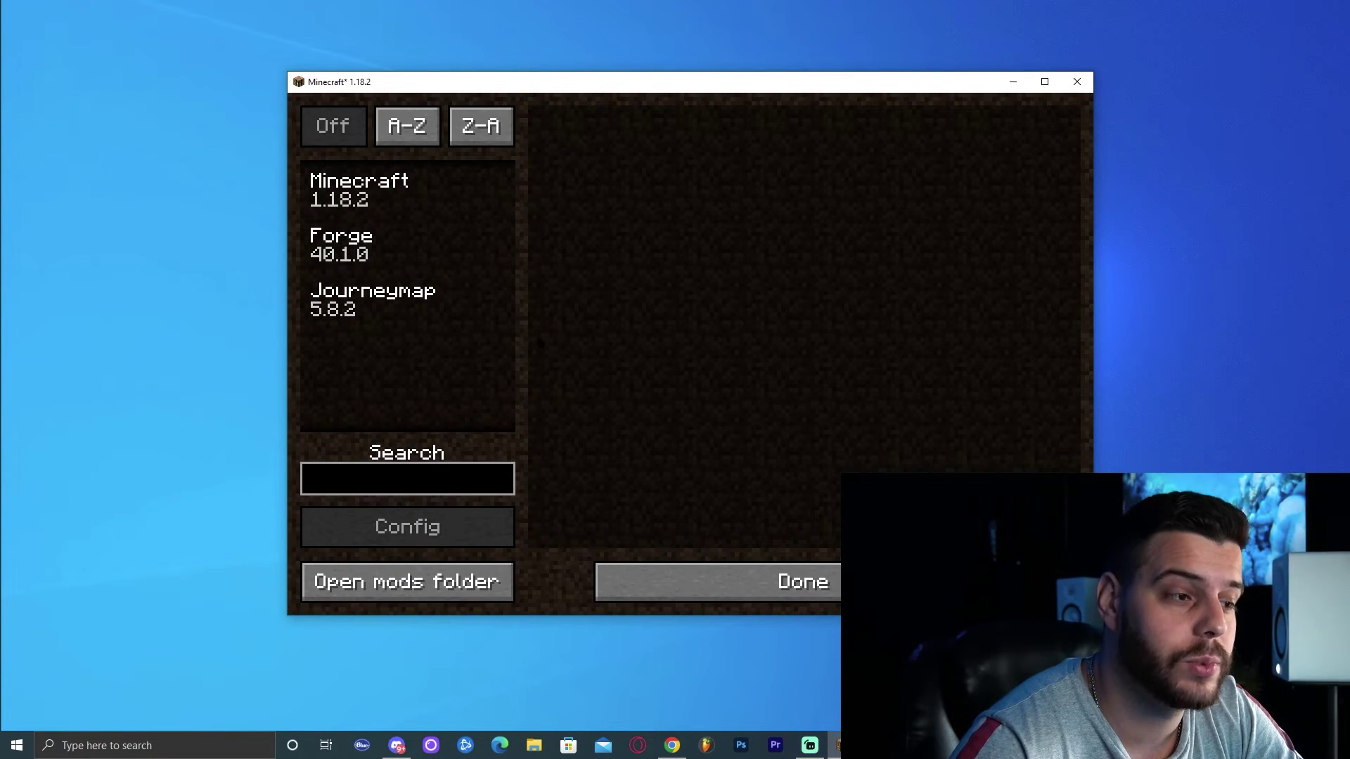
pyautogui.click(373, 298)
pyautogui.click(766, 587)
pyautogui.click(687, 344)
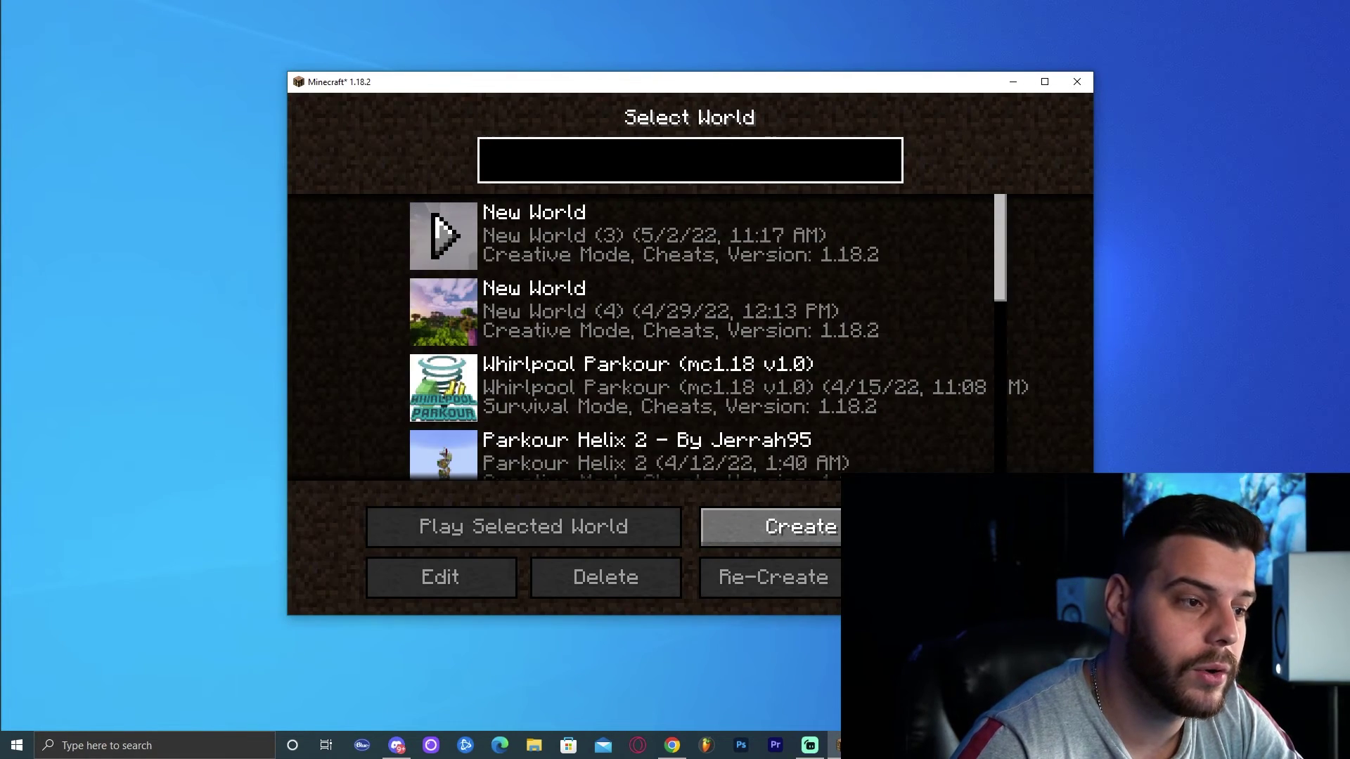
pyautogui.click(448, 240)
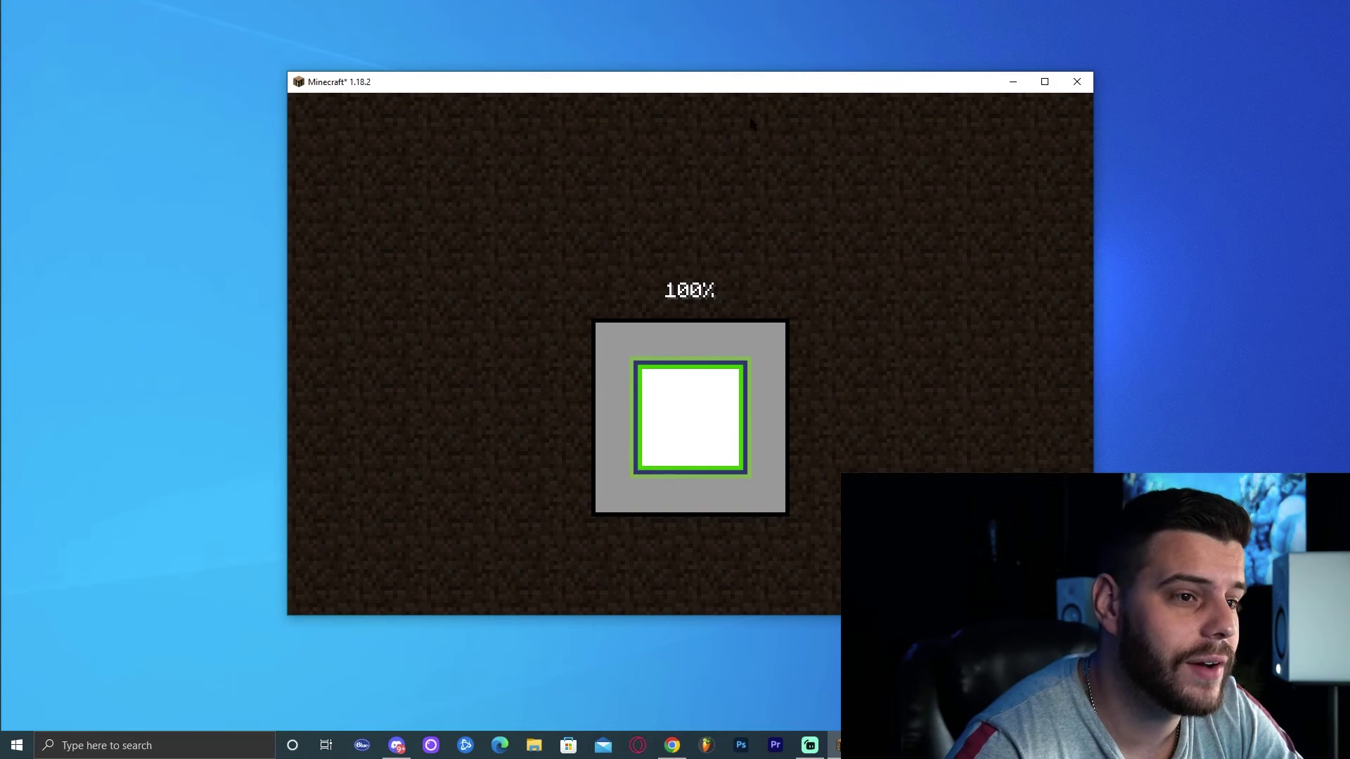
# Open JourneyMap's full-screen map with J, pan and zoom around the player, then close it
pyautogui.moveTo(769, 89); pyautogui.dragTo(687, 79)
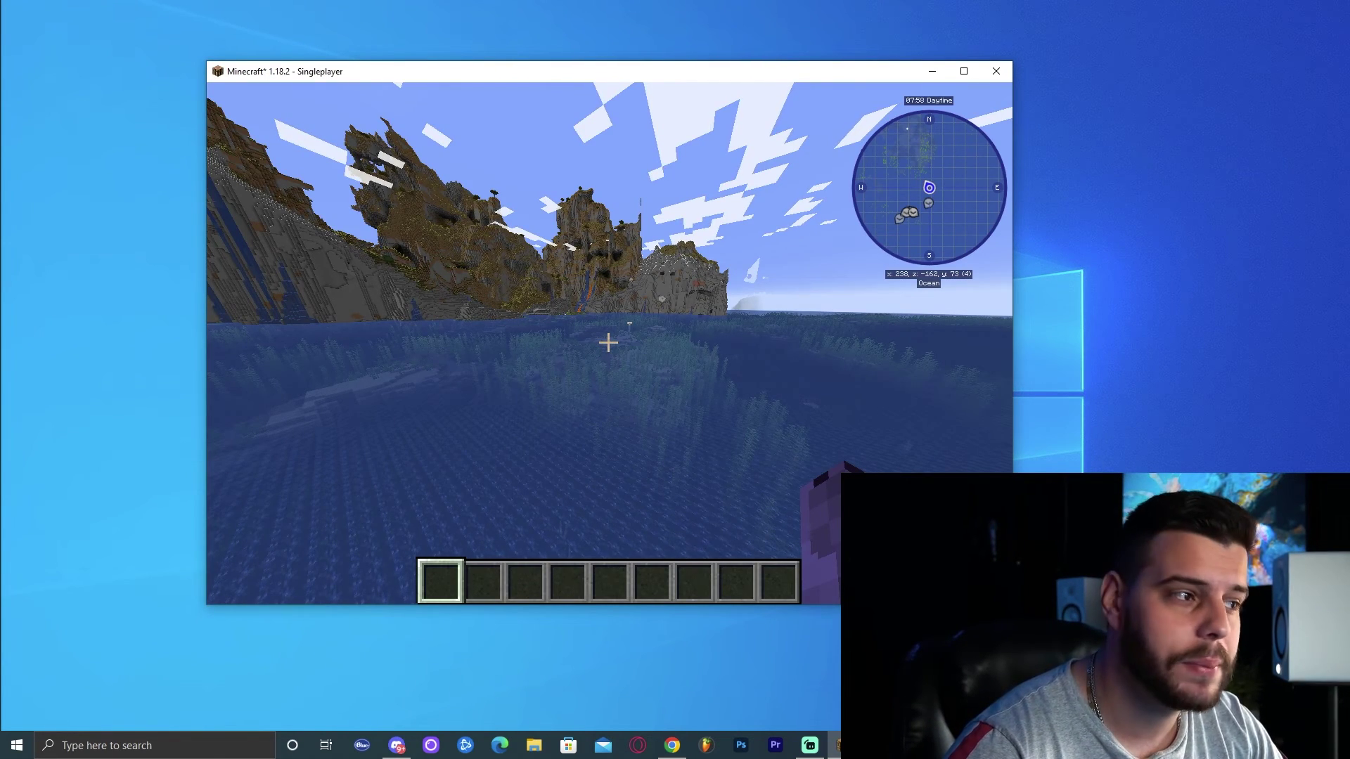
pyautogui.press('j')
pyautogui.moveTo(639, 301); pyautogui.dragTo(817, 358)
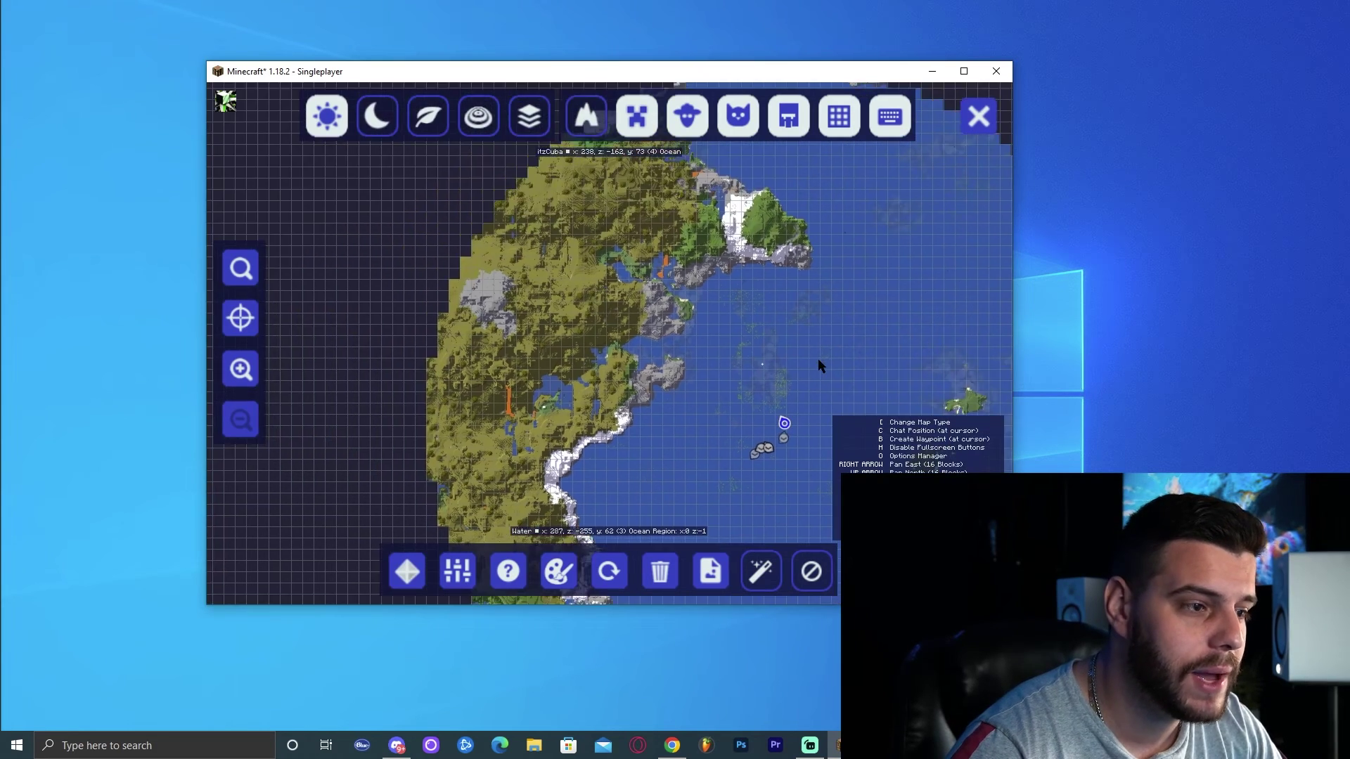
pyautogui.scroll(1, 817, 359)
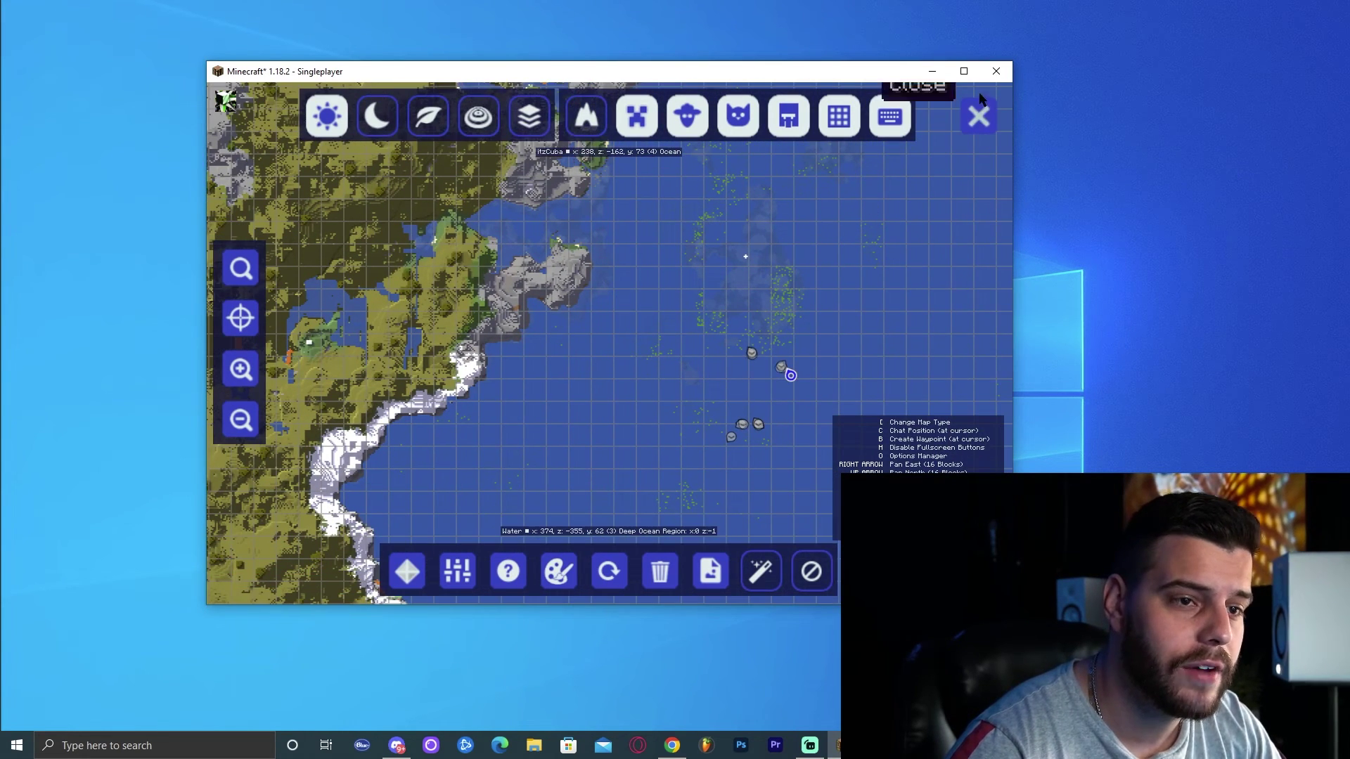
pyautogui.click(981, 121)
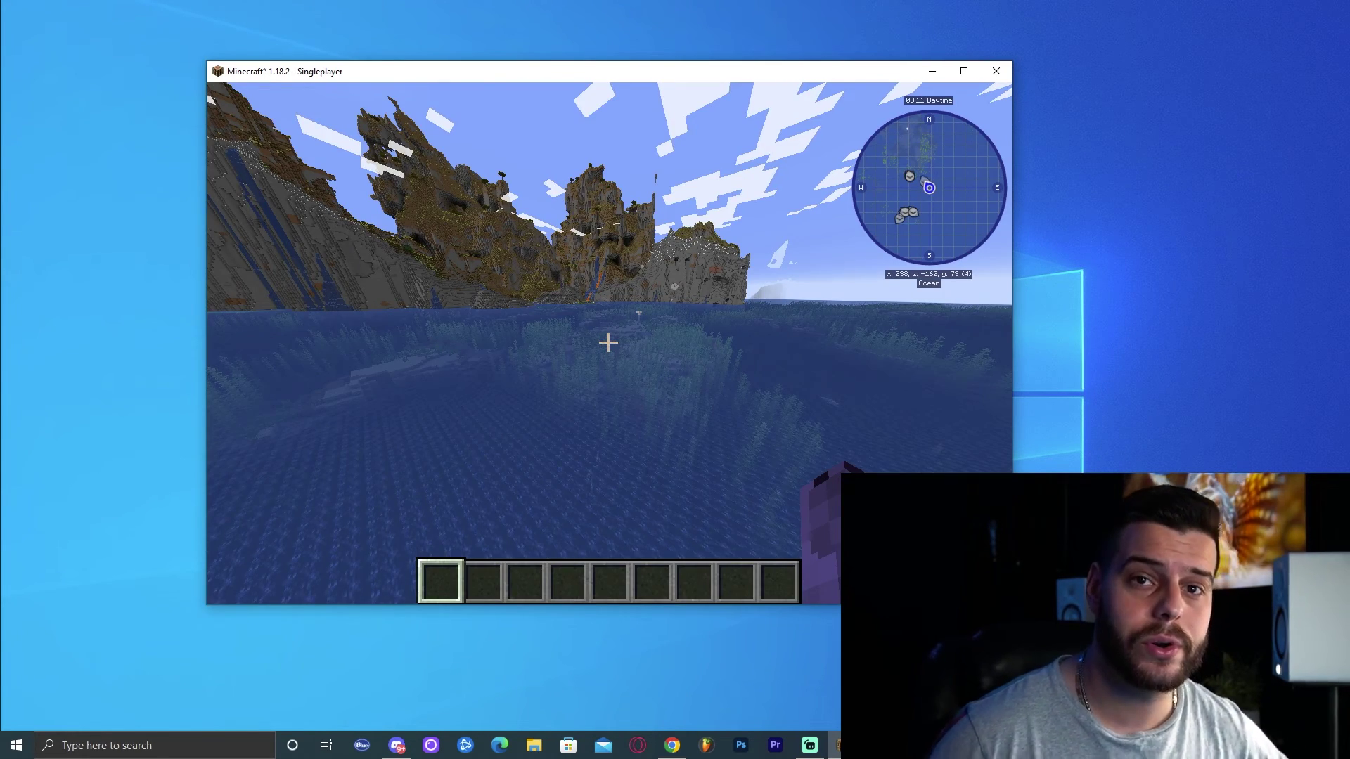